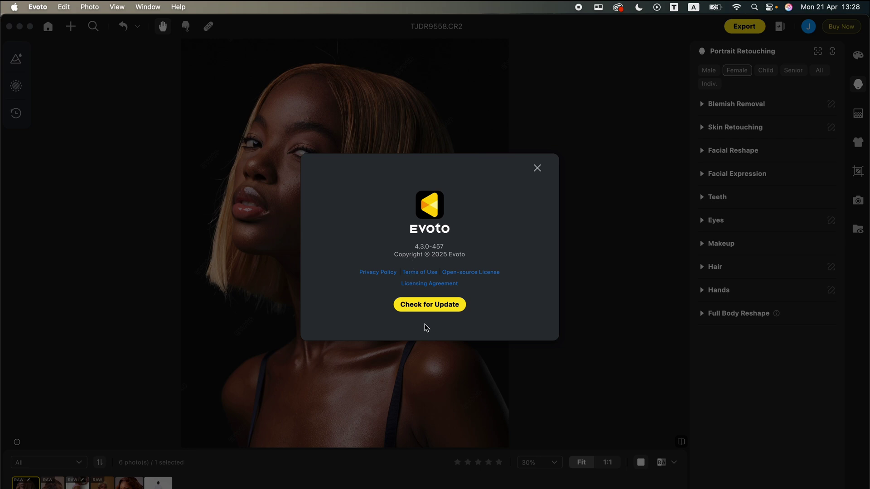
Check for a software update and close the version information window.
left_click(420, 311)
left_click(537, 168)
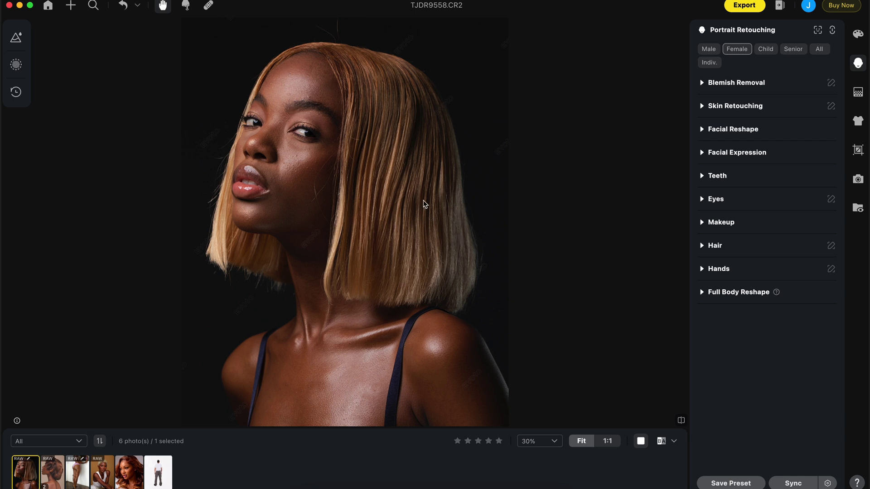
View the imported photos one after another, from ROSA00369.CR2 through DBKK7200.jpg.
left_click(53, 473)
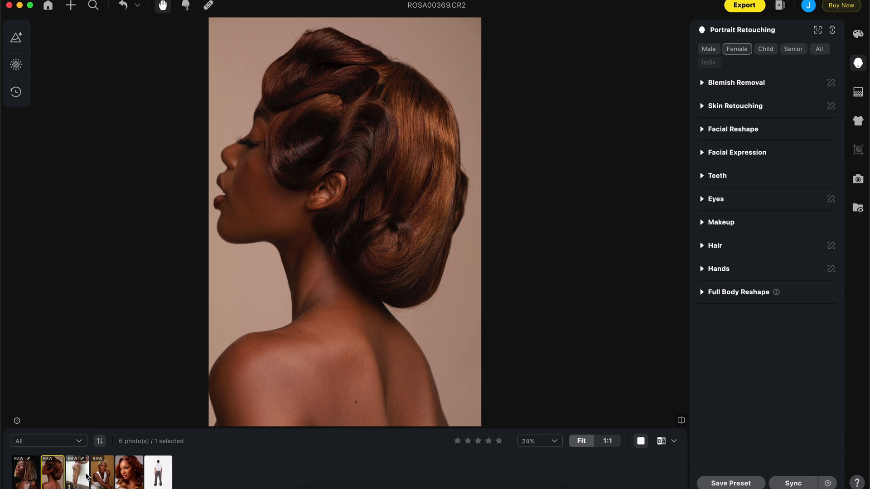
left_click(84, 477)
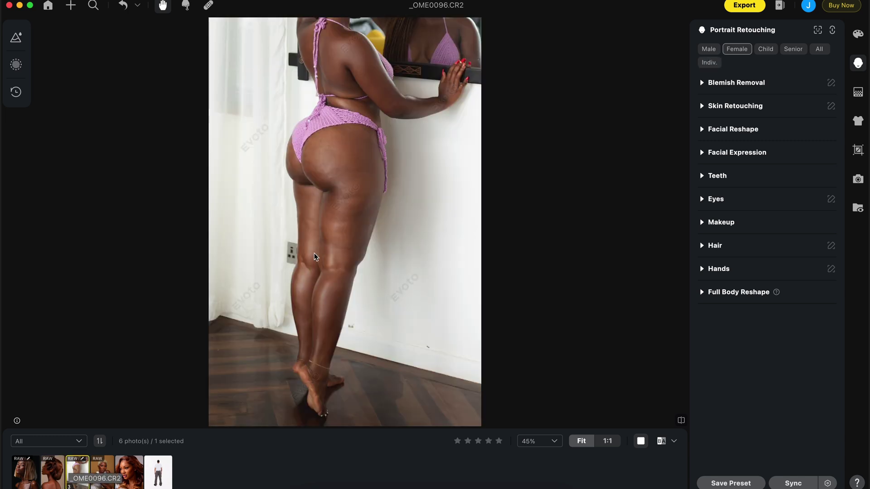
left_click(104, 474)
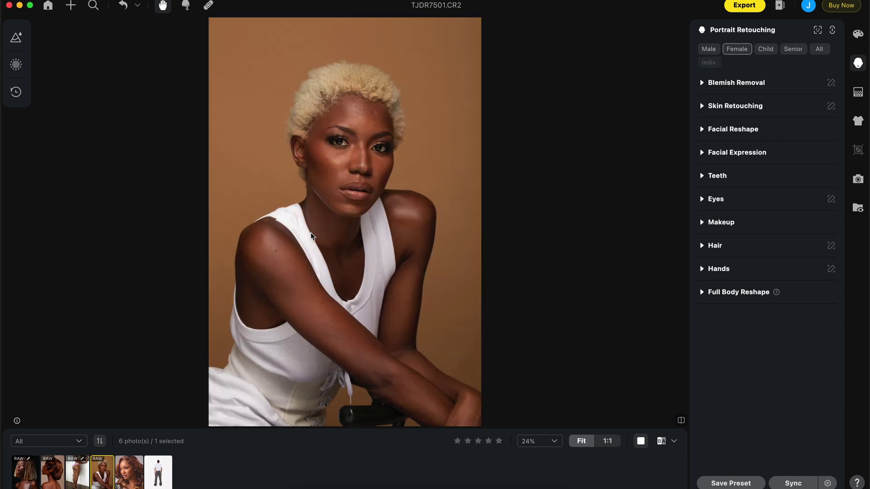
left_click(128, 477)
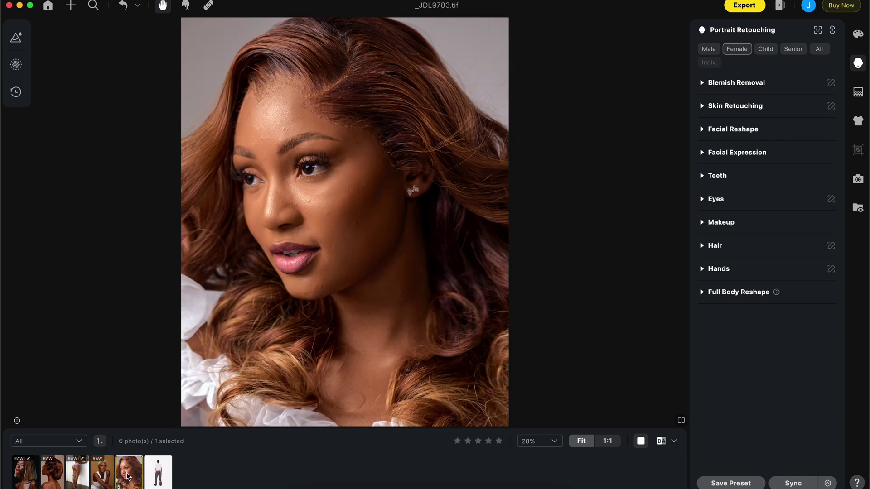
left_click(157, 474)
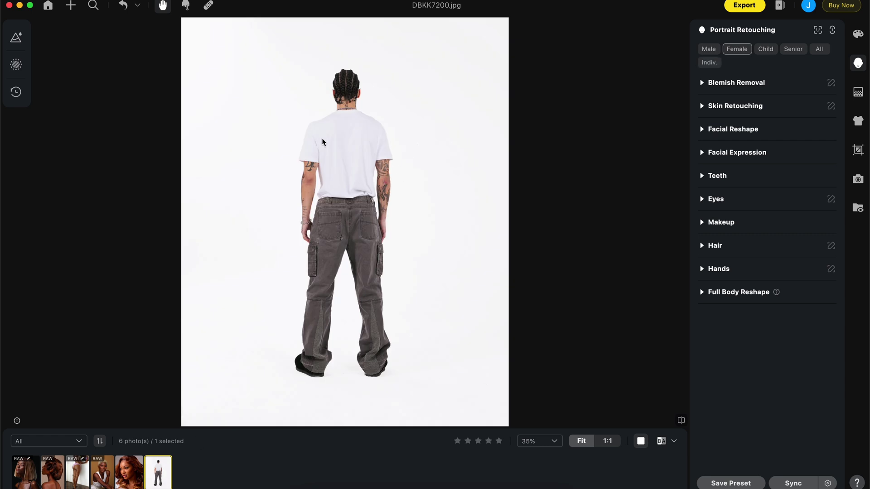
Crop DBKK7200.jpg to 1969 × 2461, framing the man from above his head down to his upper thighs.
left_click(857, 150)
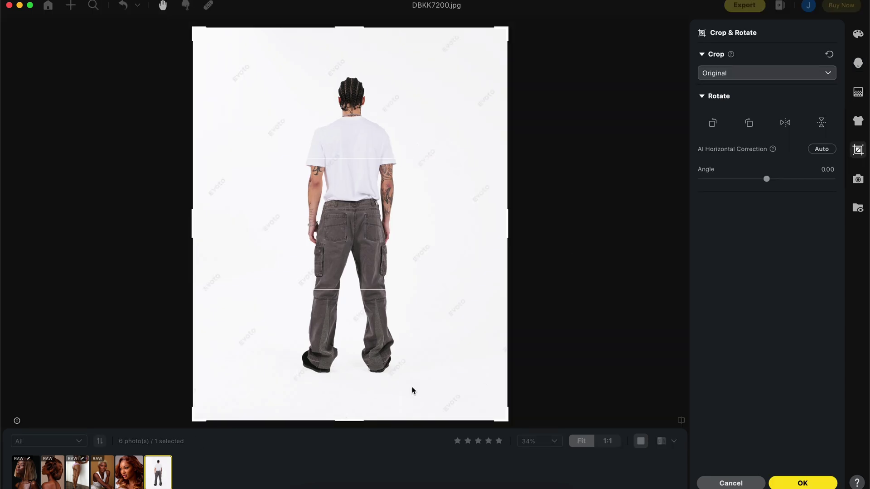
left_click_drag(366, 425, 394, 247)
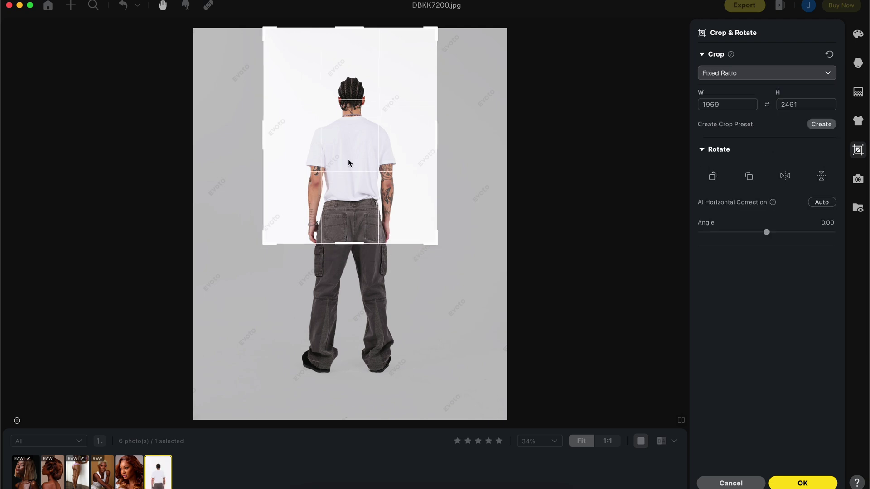
left_click_drag(345, 162, 355, 191)
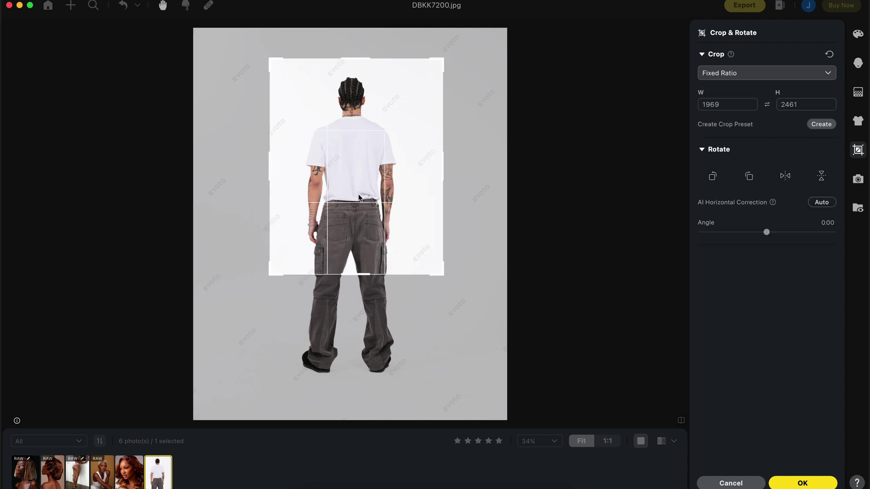
key("Return")
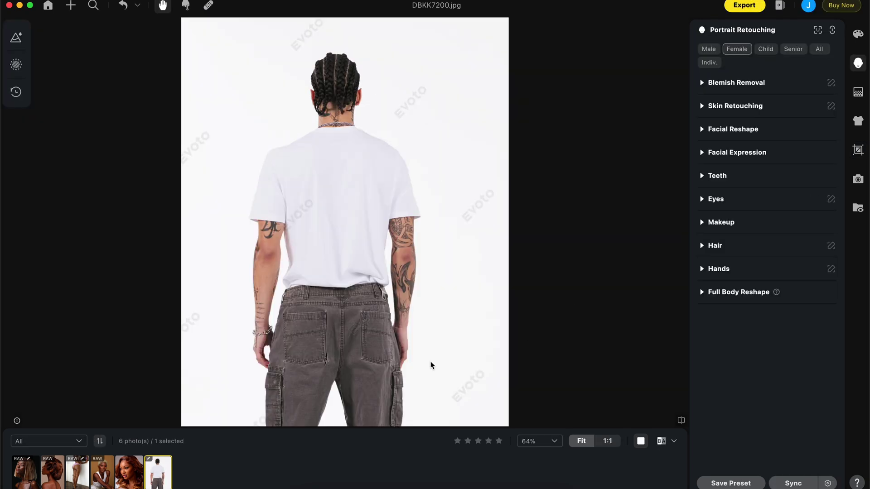
On TJDR9558.CR2, set the blemish removal for Freckles & Acne to 64, Reduce Face Shine to 22 and Dark Circles to 27.
left_click(28, 480)
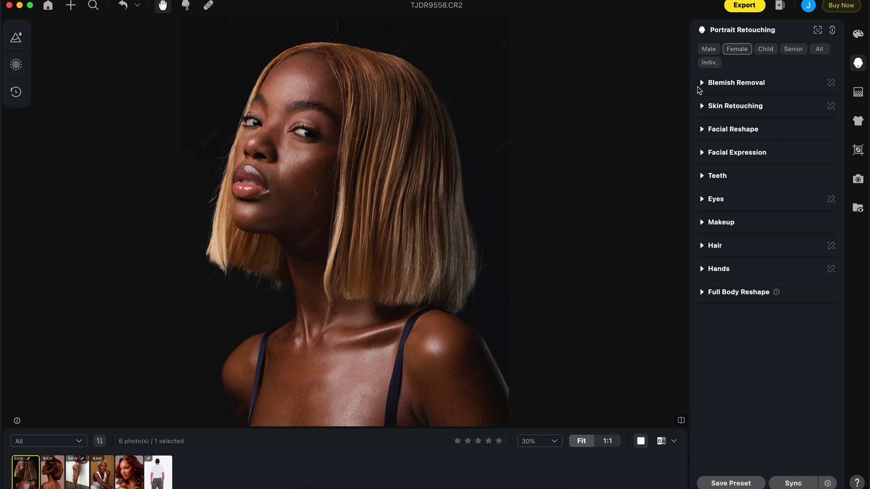
left_click(702, 84)
left_click(786, 133)
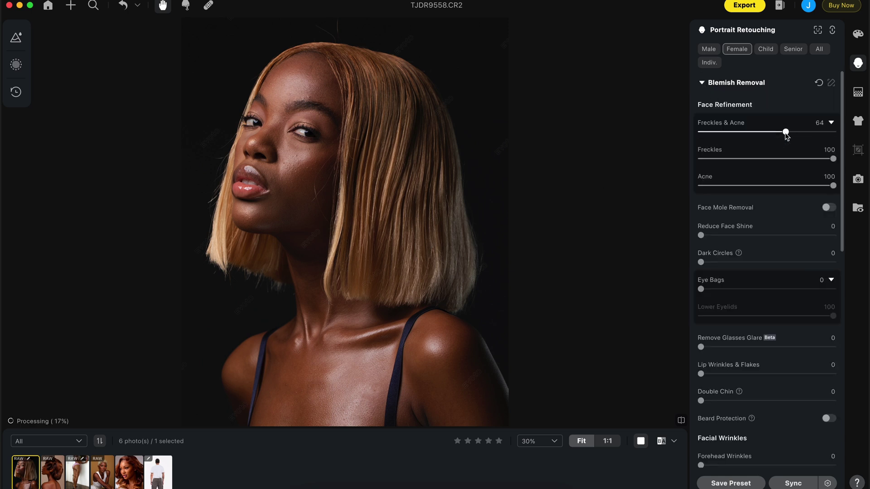
left_click_drag(754, 236, 731, 235)
left_click(736, 262)
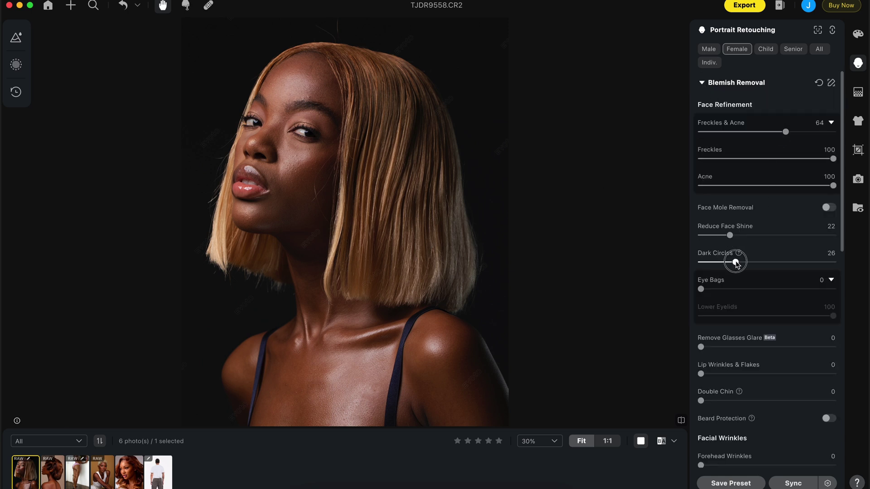
Set Double Chin to 30, Forehead Wrinkles to 17 and Eye Bags to 21 on the portrait.
scroll(738, 309, "down", 3)
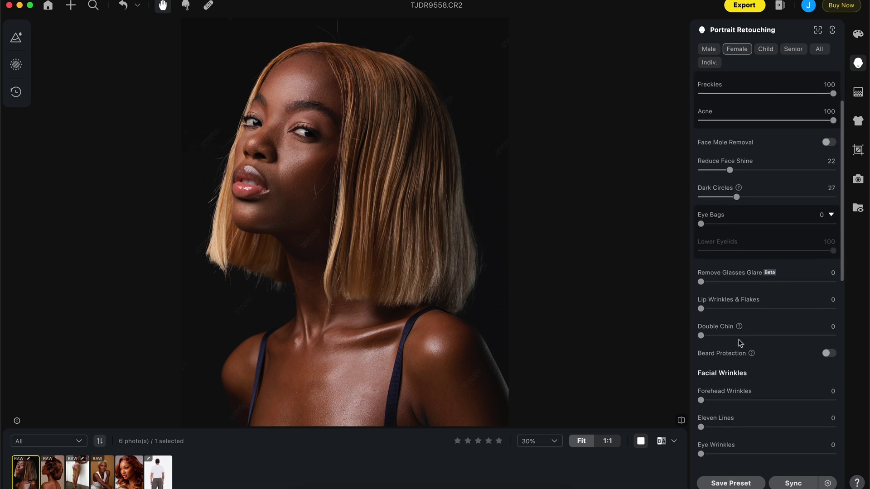
left_click(740, 336)
left_click(738, 400)
left_click(724, 400)
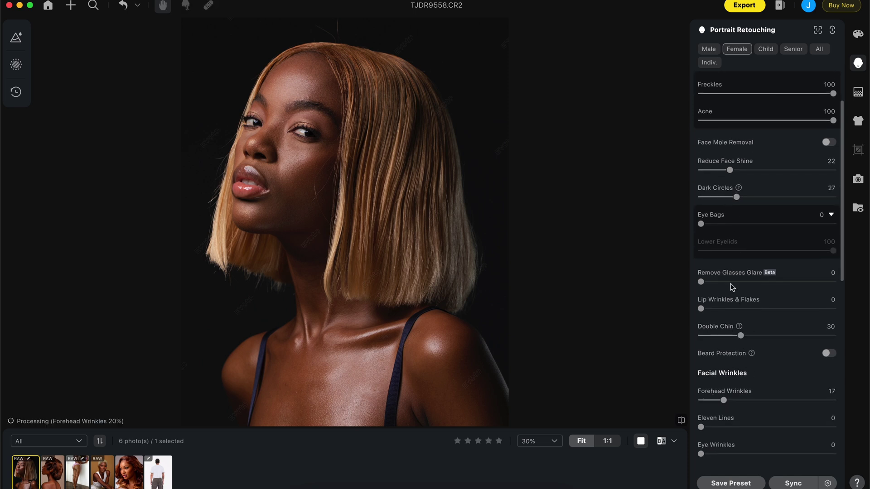
left_click(728, 224)
Reduce the facial wrinkles by setting Smile Line to 25 and Marionette Lines to 54.
scroll(740, 362, "down", 3)
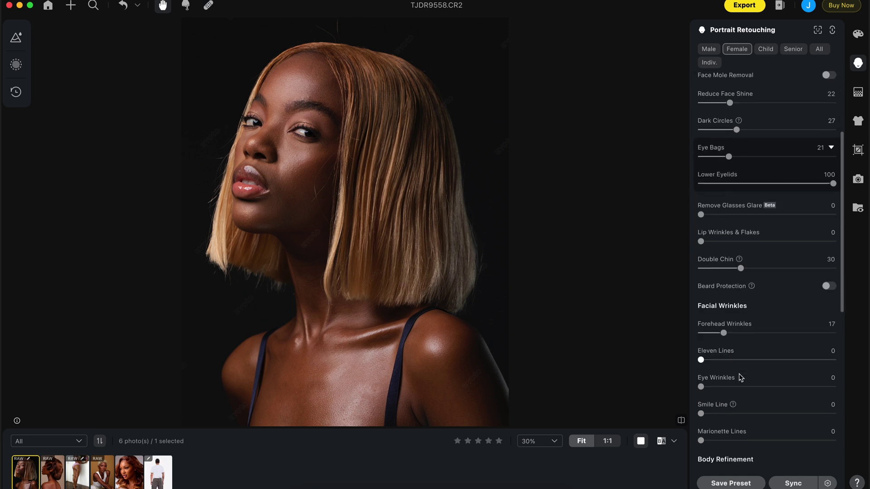
scroll(730, 388, "down", 3)
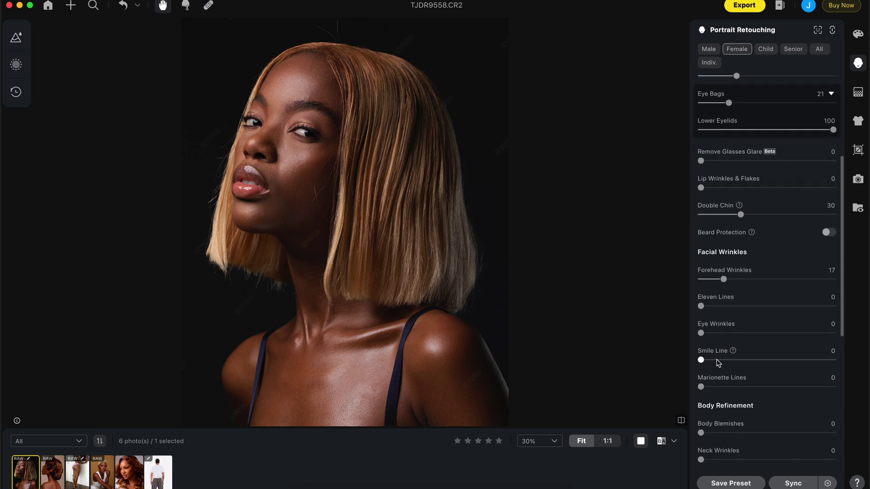
left_click_drag(703, 359, 734, 359)
left_click(769, 386)
left_click_drag(770, 389, 772, 387)
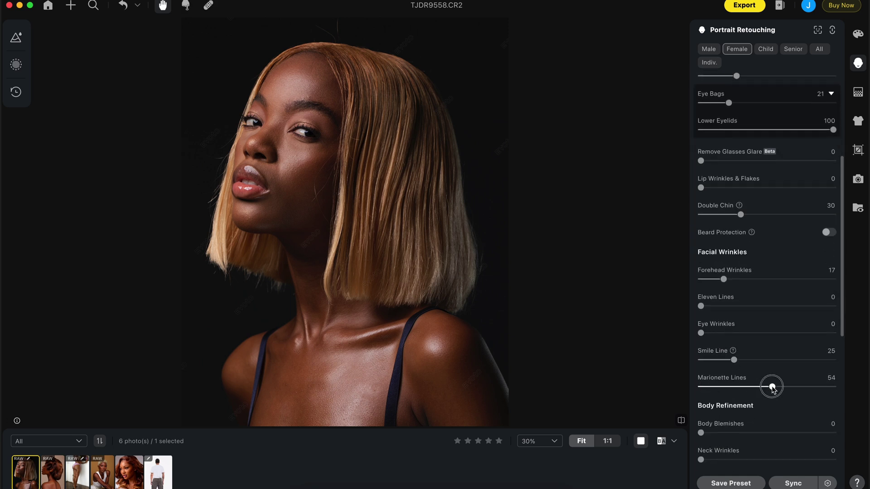
Set Body Blemishes to 35 and collapse the Blemish Removal settings.
scroll(723, 399, "down", 3)
left_click(748, 353)
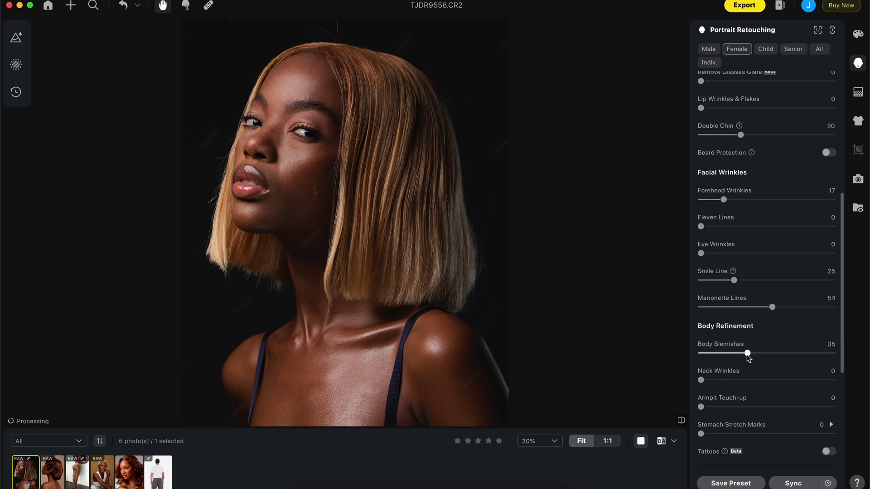
scroll(743, 381, "down", 2)
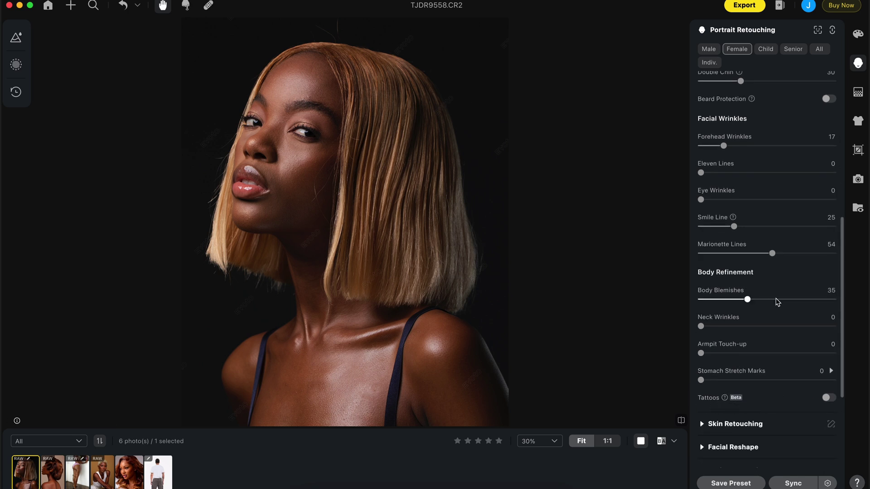
scroll(778, 302, "up", 10)
left_click(702, 83)
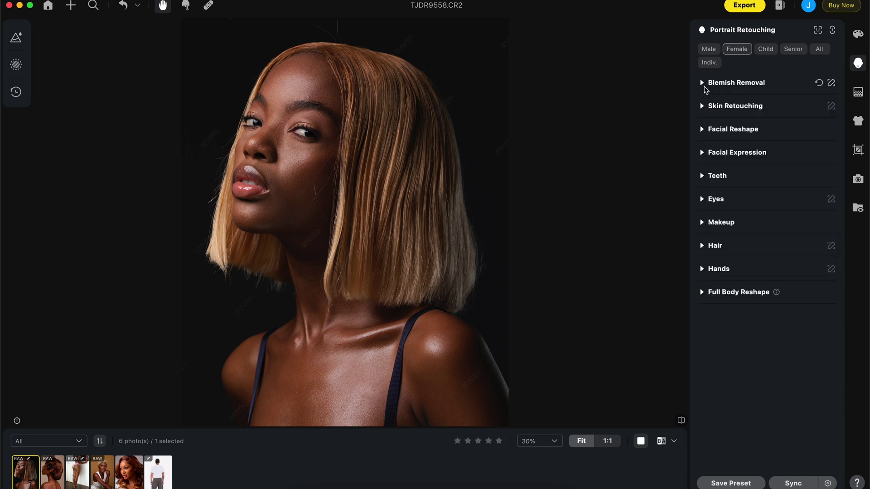
In Skin Retouching, set Even (Dodge & Burn) to 80 for the facial skin and 100 for the body skin.
left_click(702, 107)
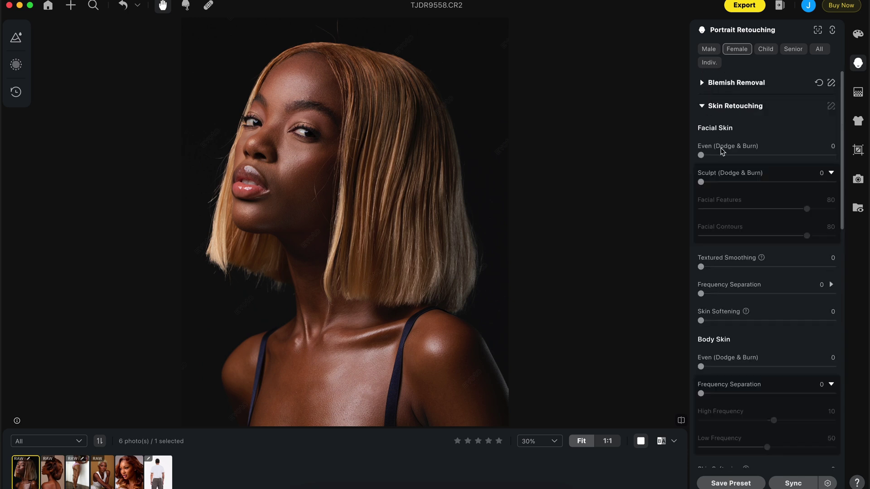
left_click(803, 156)
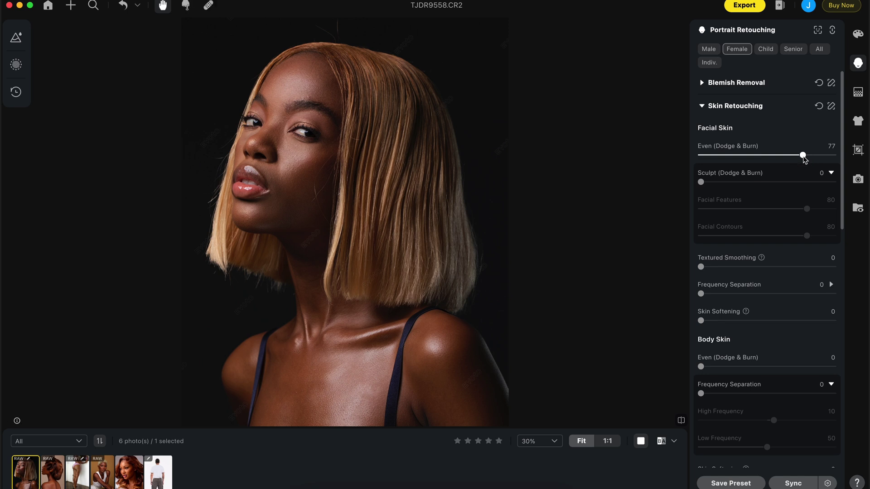
left_click_drag(803, 157, 807, 157)
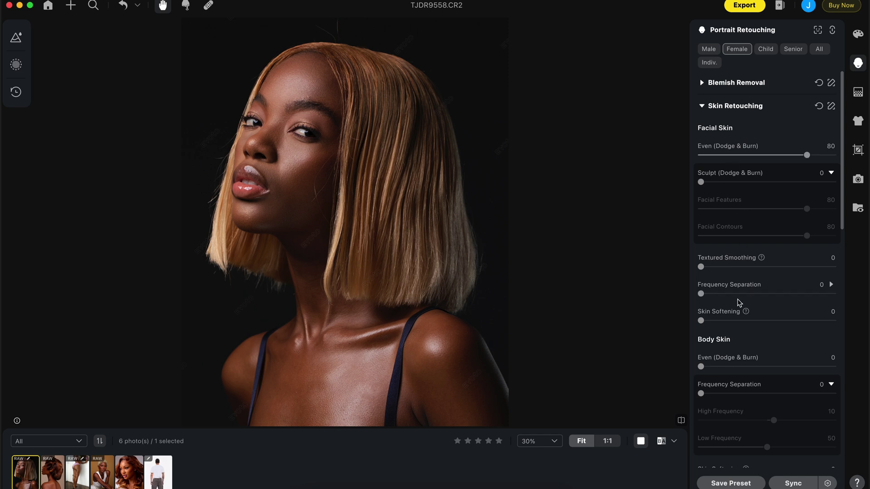
scroll(739, 308, "down", 3)
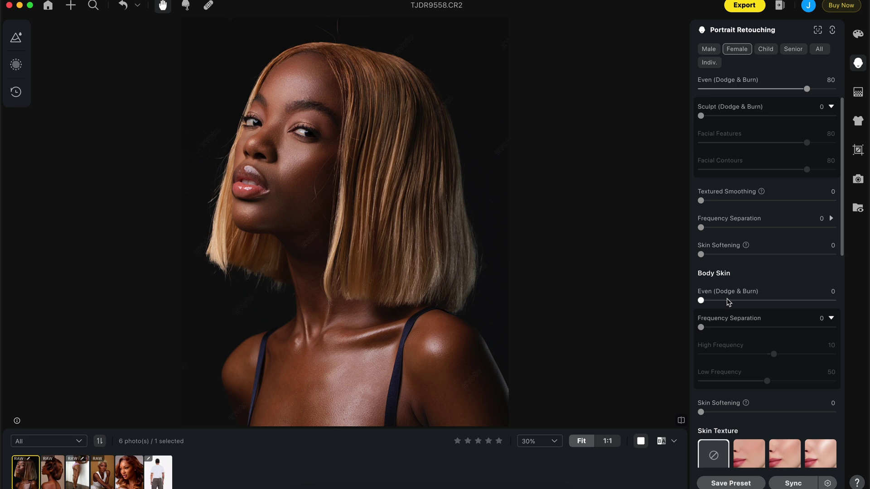
mouse_move(701, 300)
left_mouse_down()
mouse_move(796, 305)
mouse_move(693, 305)
mouse_move(768, 301)
mouse_move(754, 303)
left_mouse_up()
left_click_drag(754, 301, 855, 295)
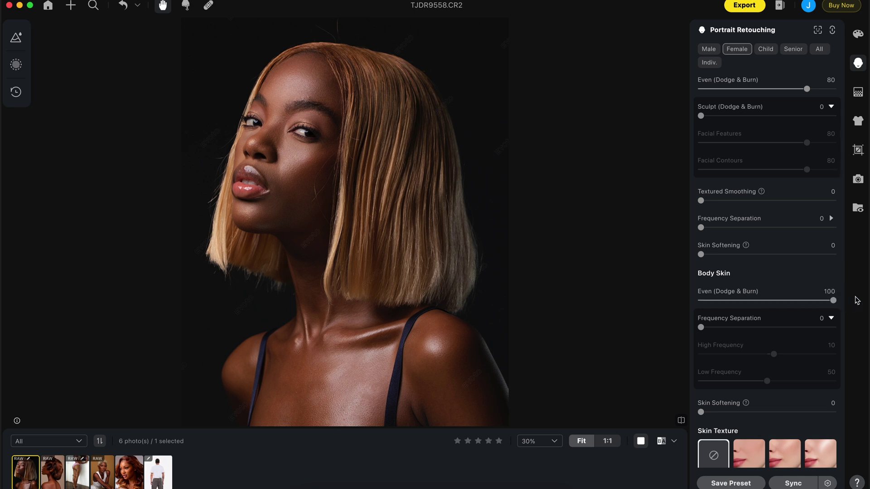
Compare the portrait before and after retouching, both in full and close up on the chest and shoulders.
left_click(682, 422)
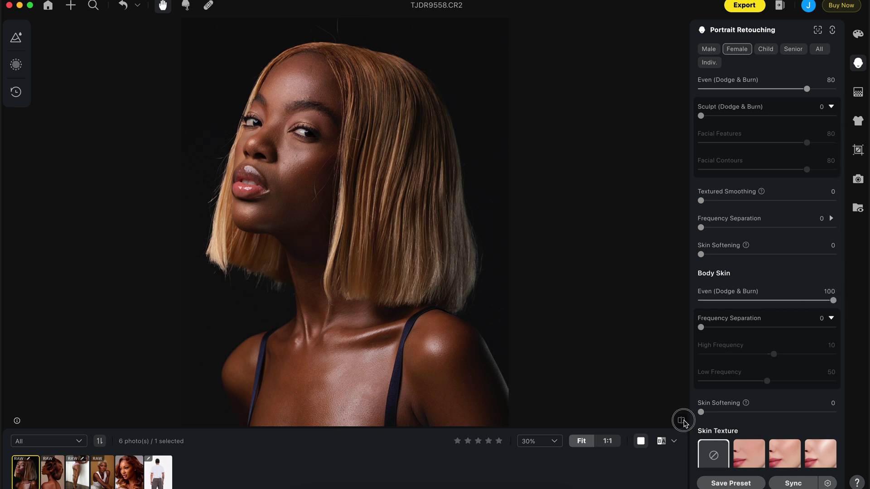
left_click(683, 421)
left_click(682, 422)
left_click(682, 421)
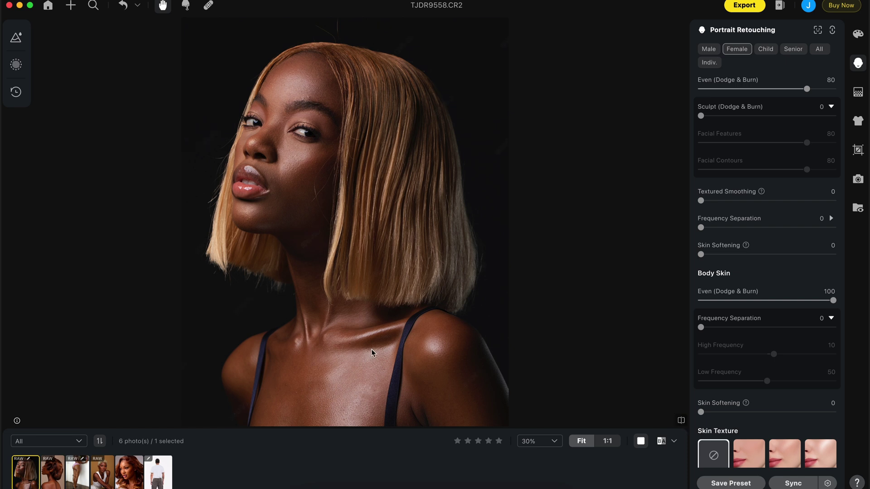
scroll(375, 353, "up", 3)
left_click_drag(332, 340, 355, 210)
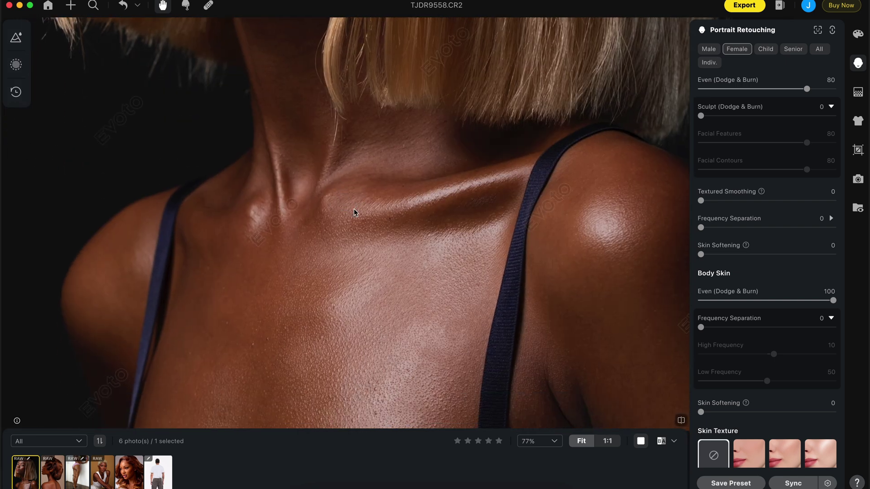
left_click(681, 421)
scroll(625, 354, "down", 5)
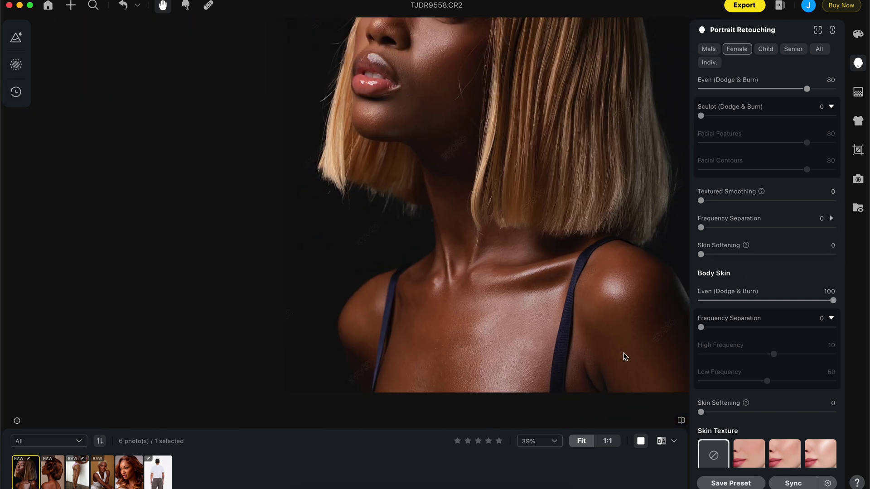
left_click(543, 350)
scroll(543, 350, "down", 1)
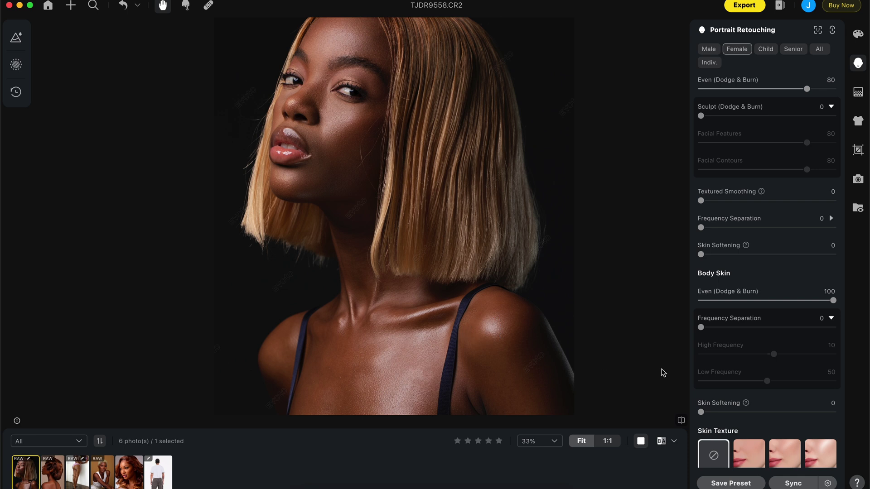
Look through the remaining Skin Retouching settings, including Skin Softening, Skin Texture and Skin Tone, down to Rosy Complexion.
scroll(753, 382, "down", 1)
scroll(753, 382, "down", 3)
mouse_move(702, 358)
left_mouse_down()
mouse_move(835, 358)
mouse_move(701, 357)
left_mouse_up()
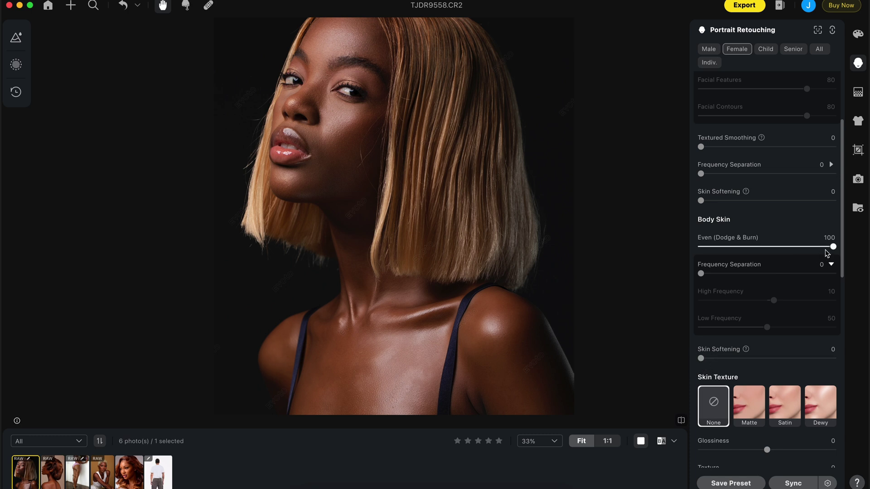
scroll(755, 386, "down", 10)
scroll(754, 387, "down", 4)
scroll(389, 262, "down", 3)
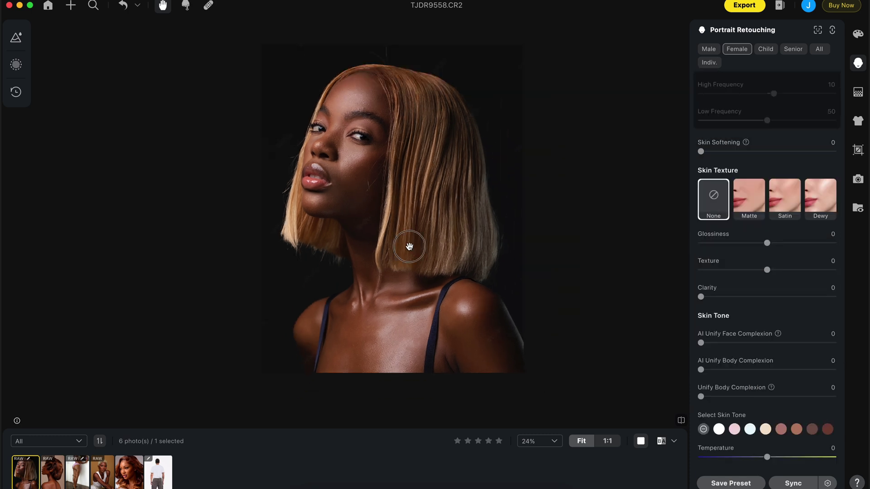
scroll(391, 295, "down", 1)
scroll(391, 295, "up", 1)
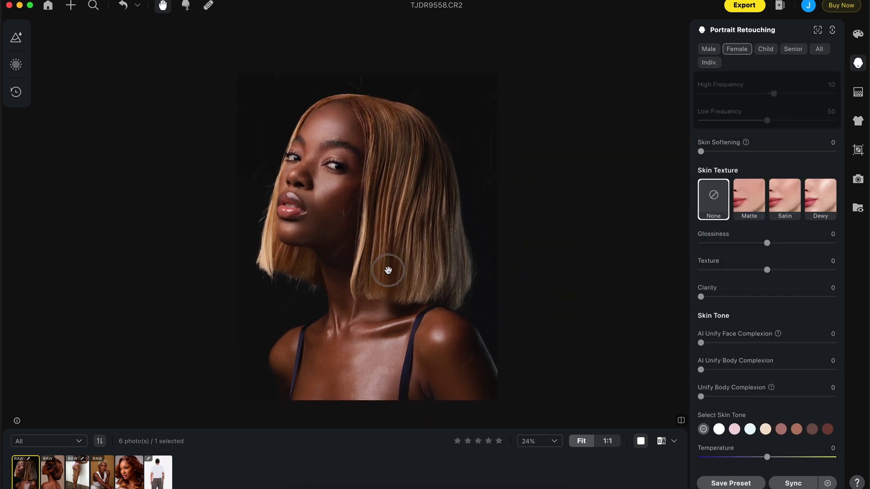
scroll(745, 348, "down", 15)
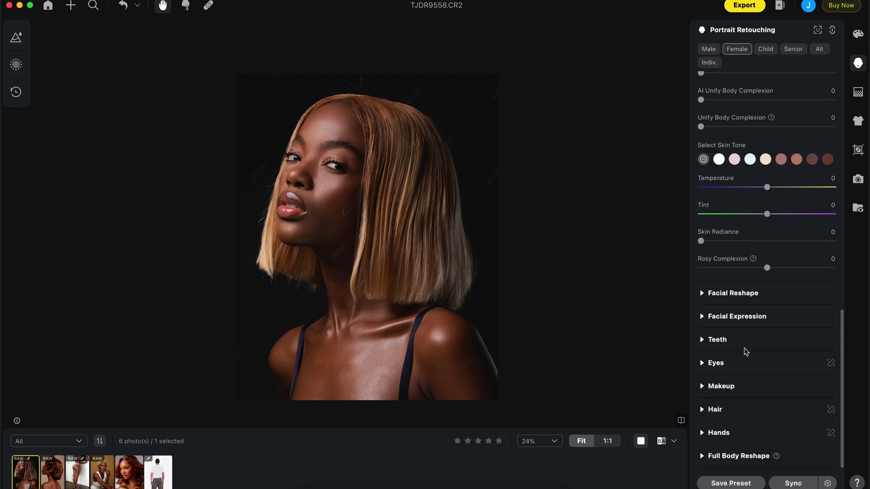
In the Eyes settings, set Red Vein Removal to 79.
left_click(714, 362)
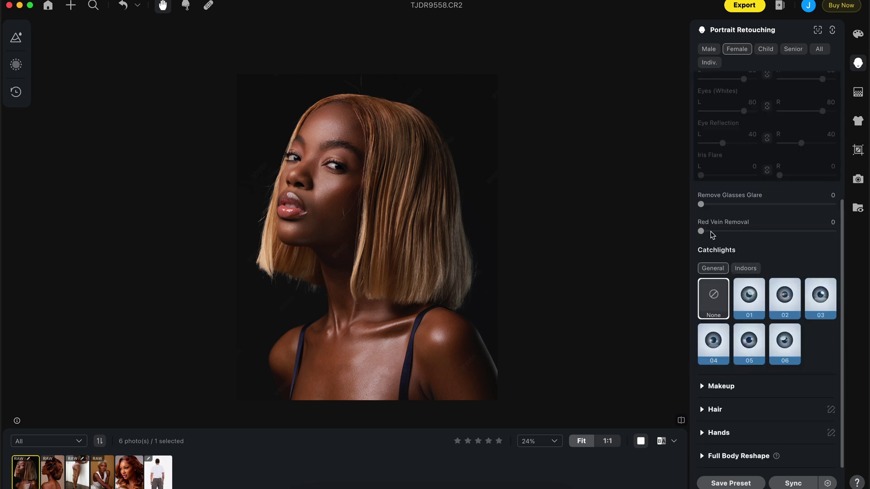
left_click_drag(702, 231, 806, 232)
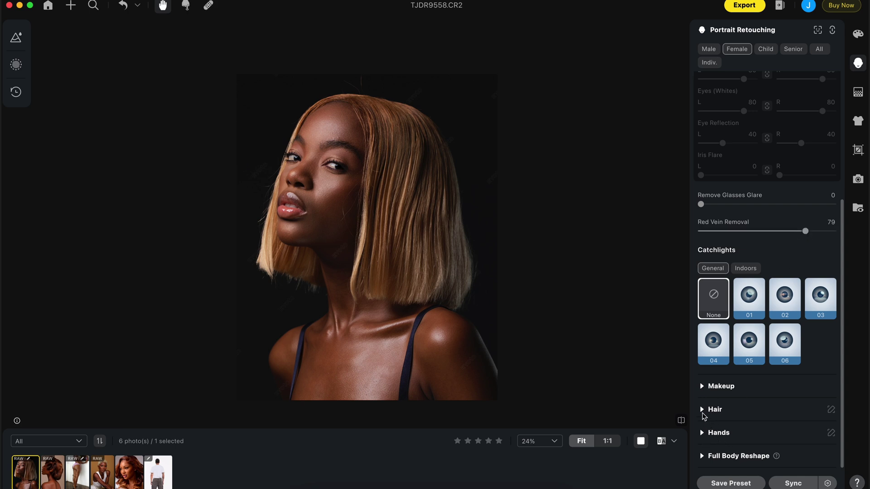
In the Hair settings, set Stray Hairs Removal to 85 and Smooth Hair to 100.
left_click(714, 409)
scroll(748, 225, "up", 4)
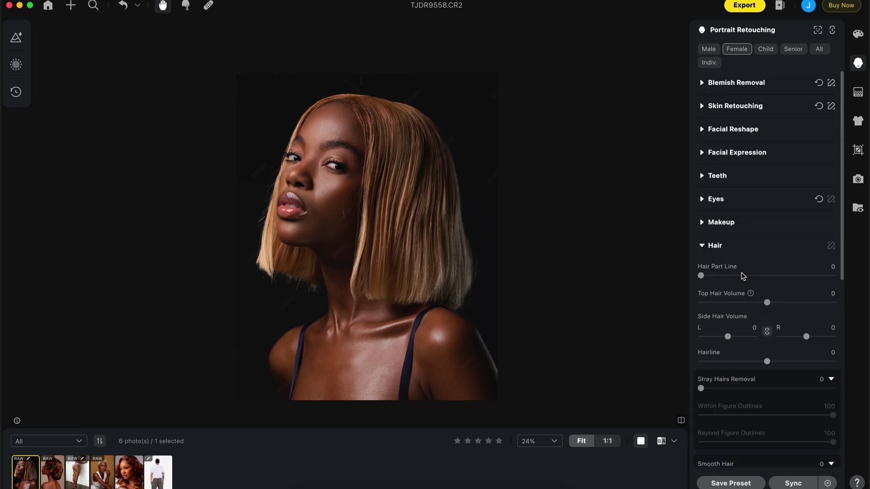
scroll(746, 280, "down", 1)
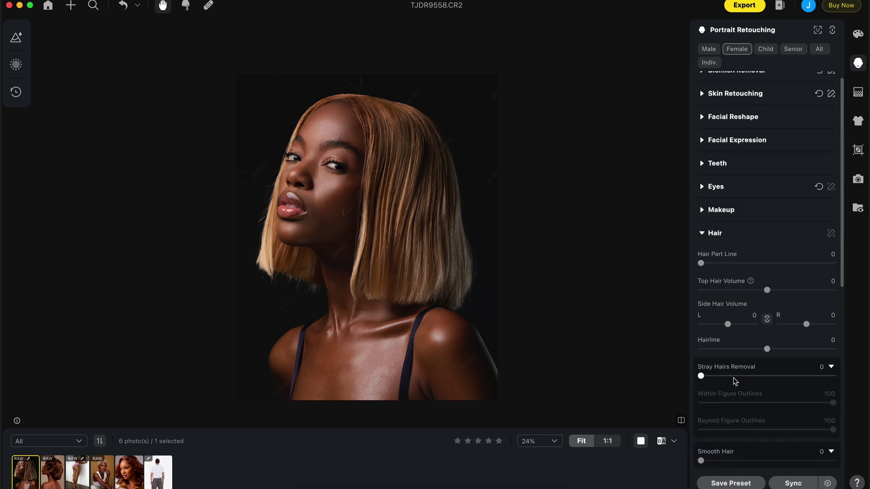
scroll(738, 380, "down", 3)
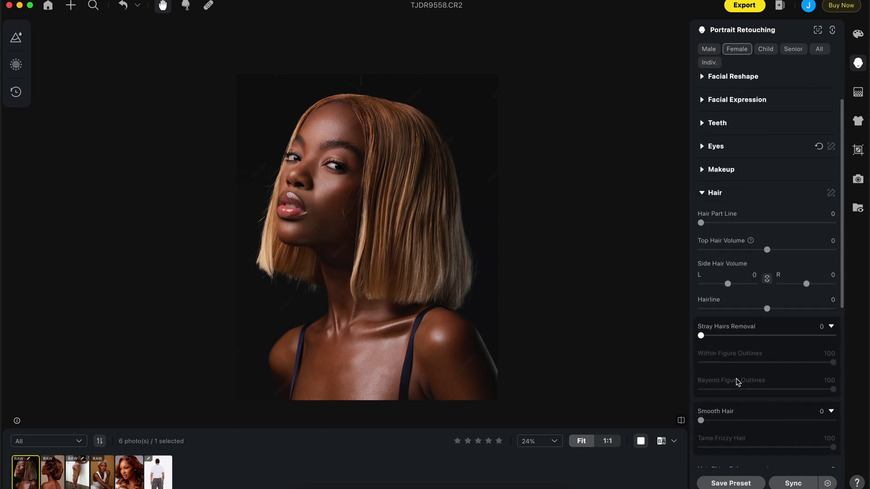
left_click(707, 336)
left_click_drag(708, 337, 814, 339)
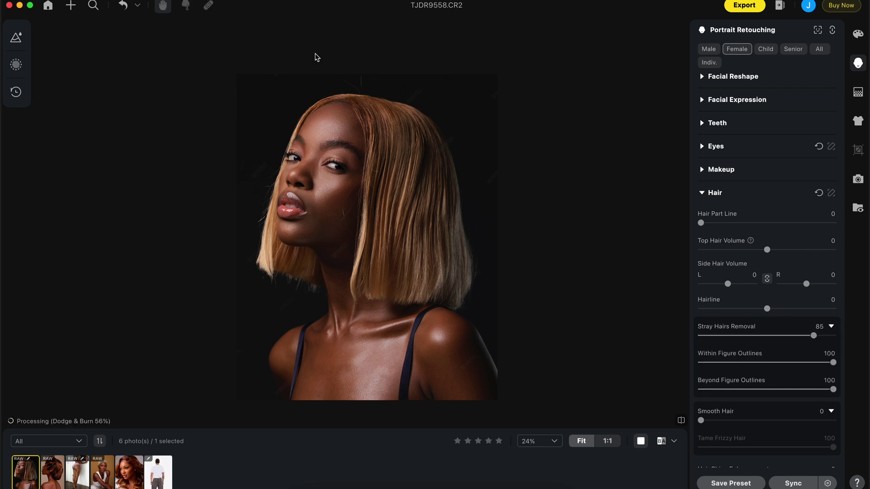
scroll(748, 417, "down", 5)
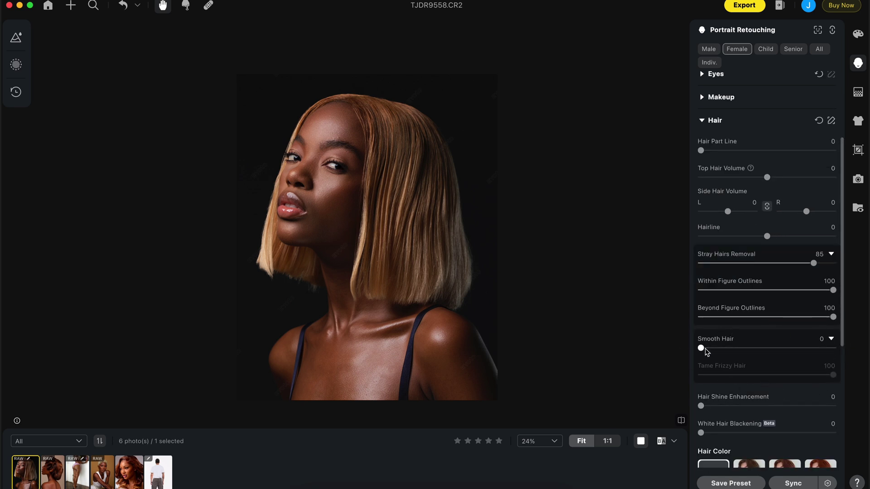
left_click_drag(713, 346, 865, 349)
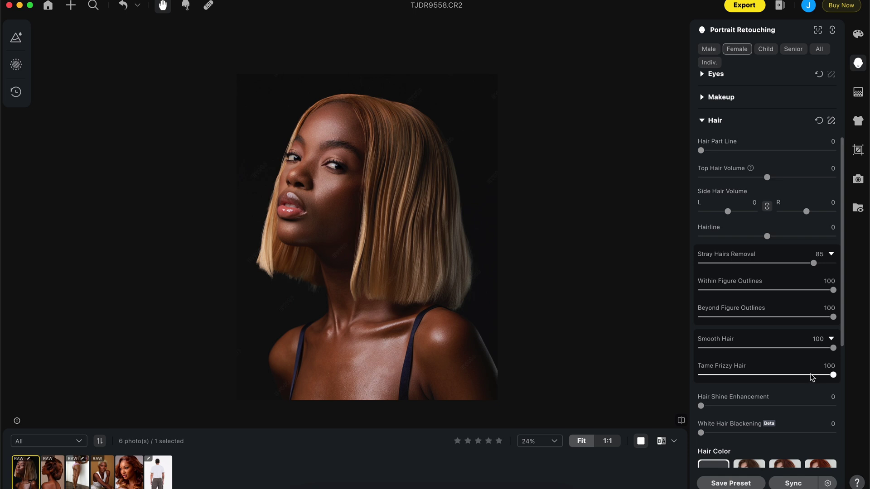
Try Tame Frizzy Hair at 0, examine the hair strands close up, and set it back to 100.
left_click_drag(835, 379, 700, 376)
scroll(423, 205, "up", 5)
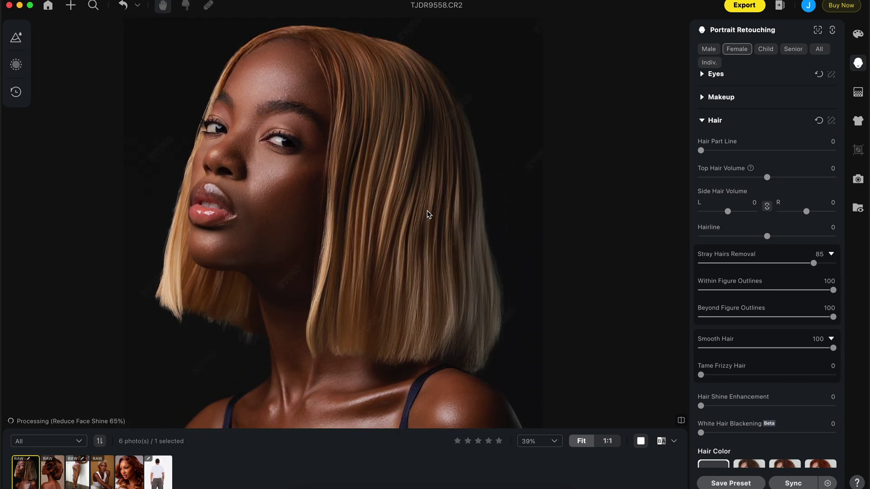
scroll(425, 222, "down", 3)
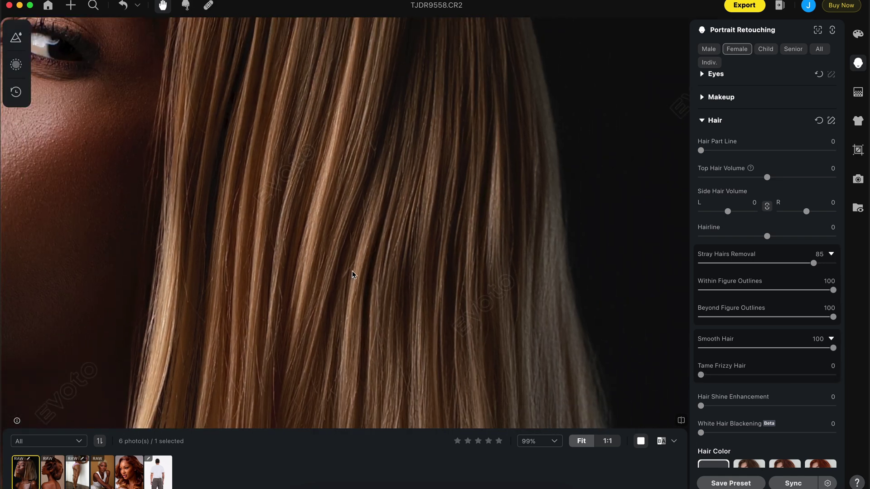
scroll(401, 244, "down", 3)
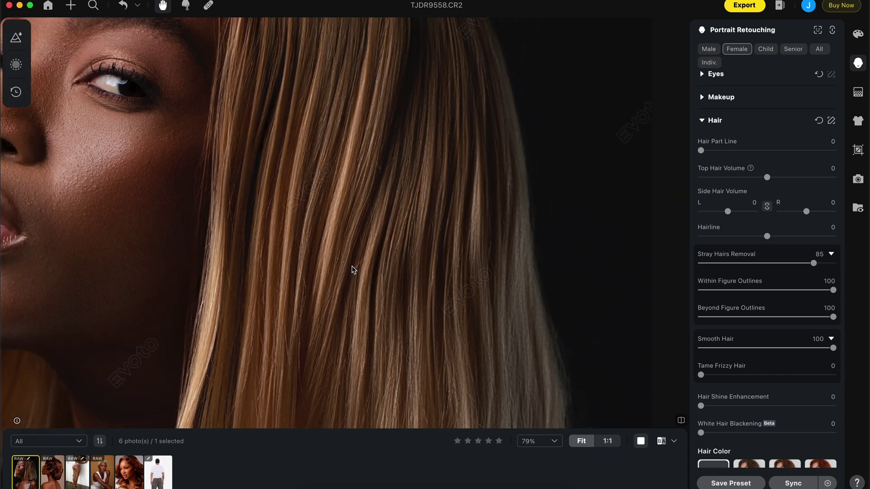
scroll(352, 269, "up", 5)
scroll(367, 271, "down", 2)
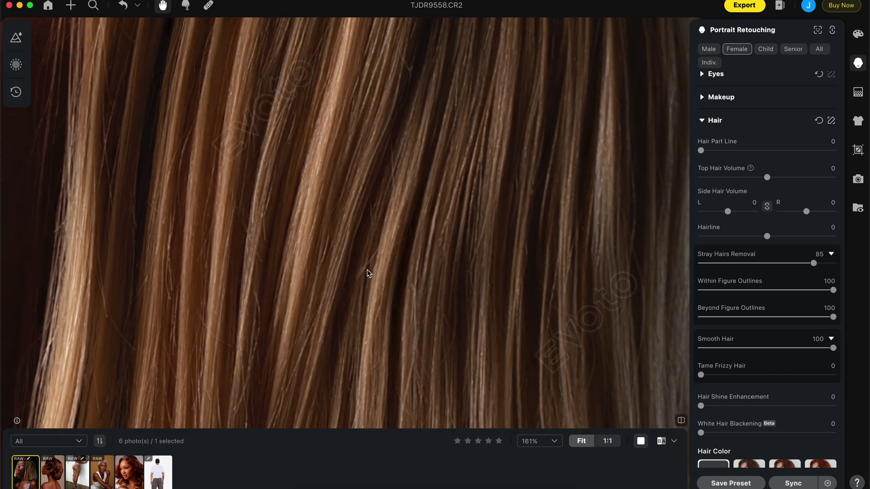
scroll(367, 271, "down", 8)
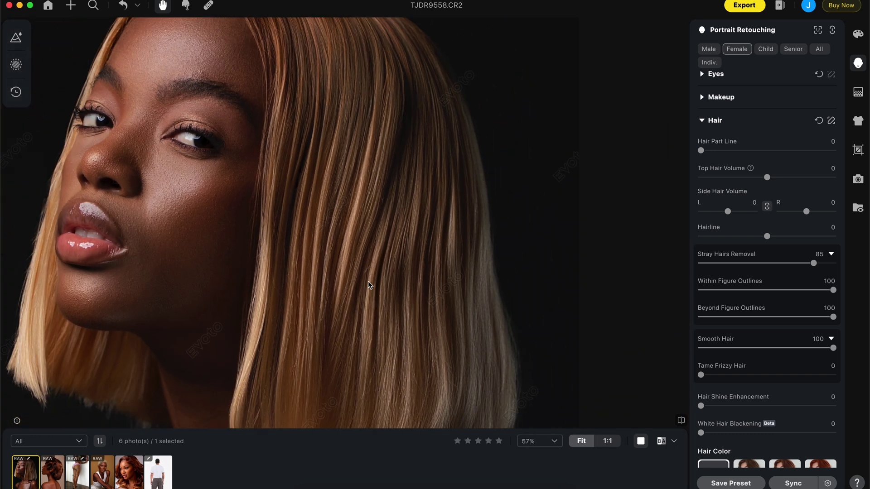
scroll(367, 290, "down", 1)
left_click_drag(367, 289, 399, 229)
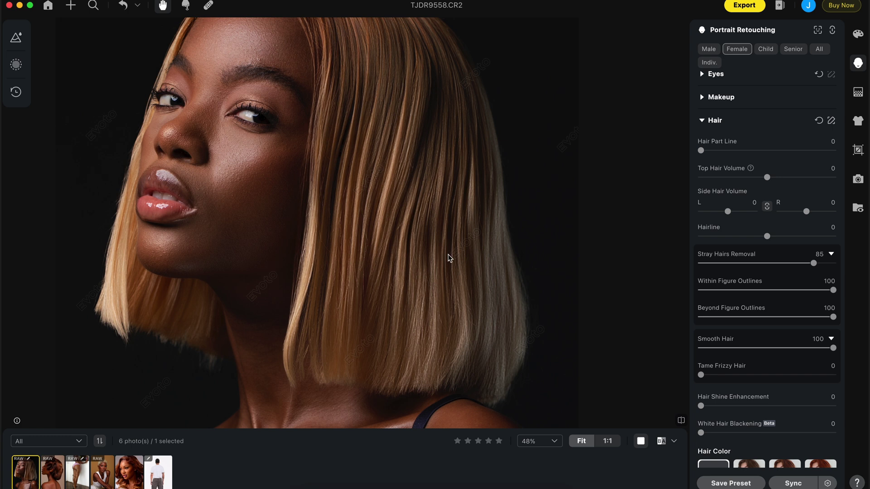
left_click_drag(701, 374, 848, 375)
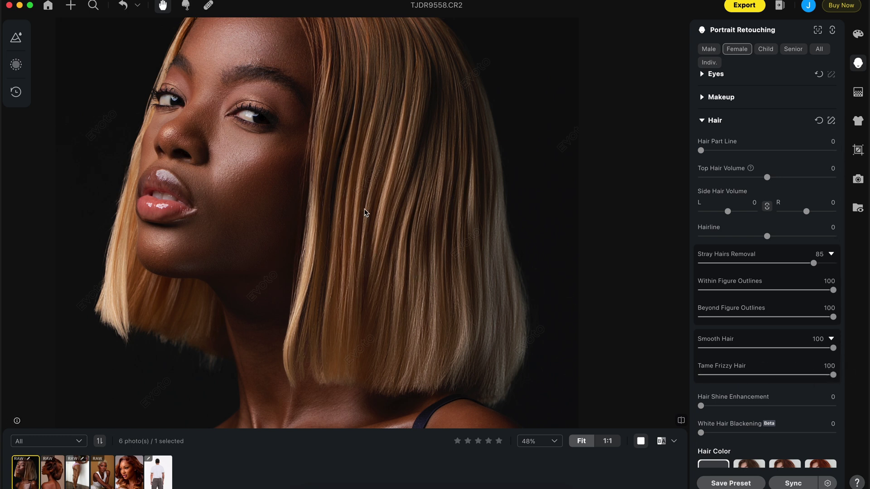
Compare the whole portrait before and after the hair retouching.
scroll(392, 283, "down", 3)
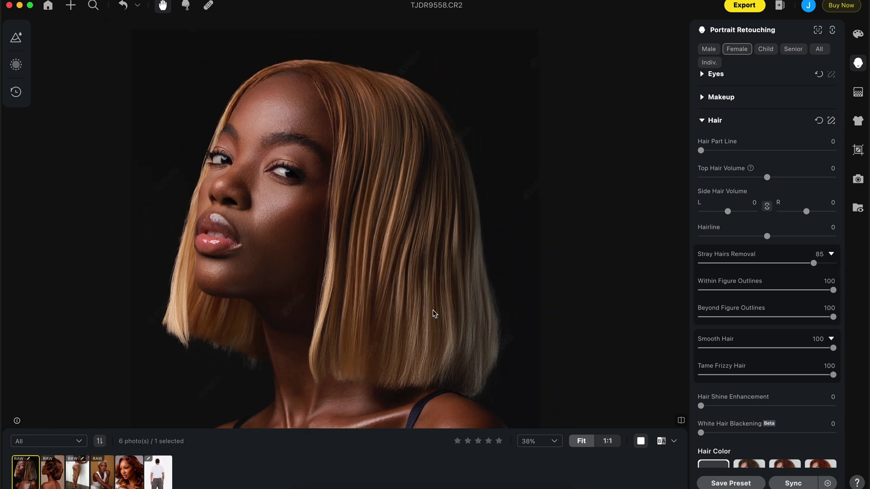
scroll(425, 307, "down", 2)
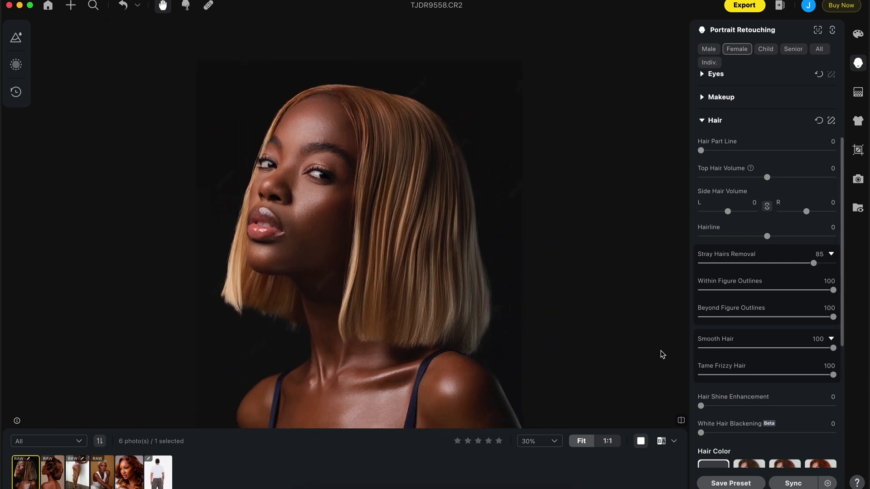
scroll(426, 285, "down", 2)
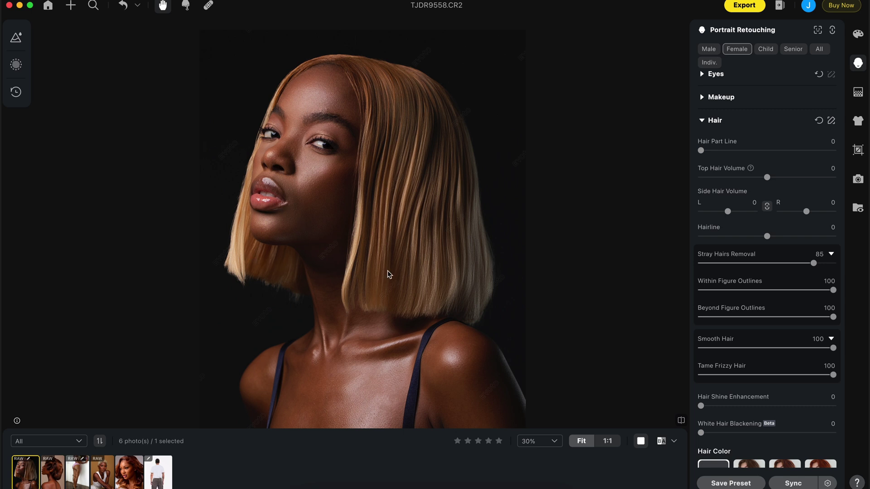
scroll(389, 275, "down", 1)
left_click_drag(438, 327, 410, 290)
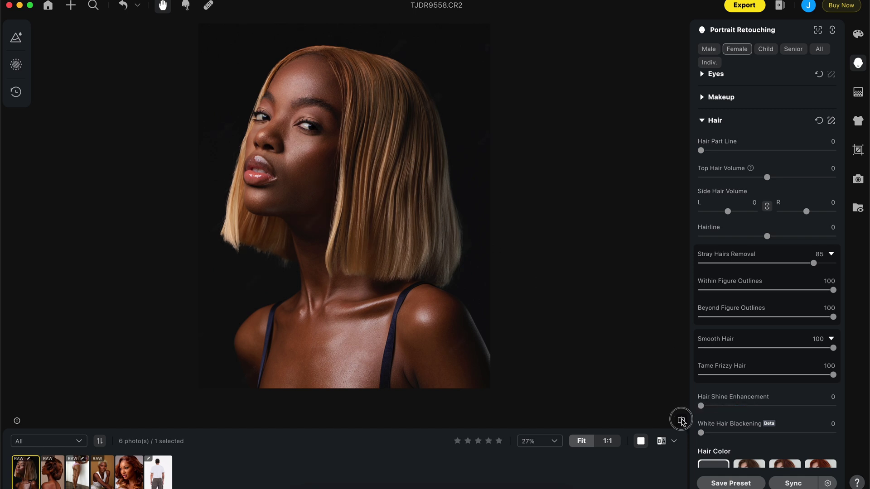
left_click(682, 421)
left_click(681, 421)
left_click(682, 421)
left_click(682, 421)
left_click(682, 422)
left_click(682, 421)
Compare the hair ends above the shoulder close up, before and after retouching.
scroll(436, 255, "up", 5)
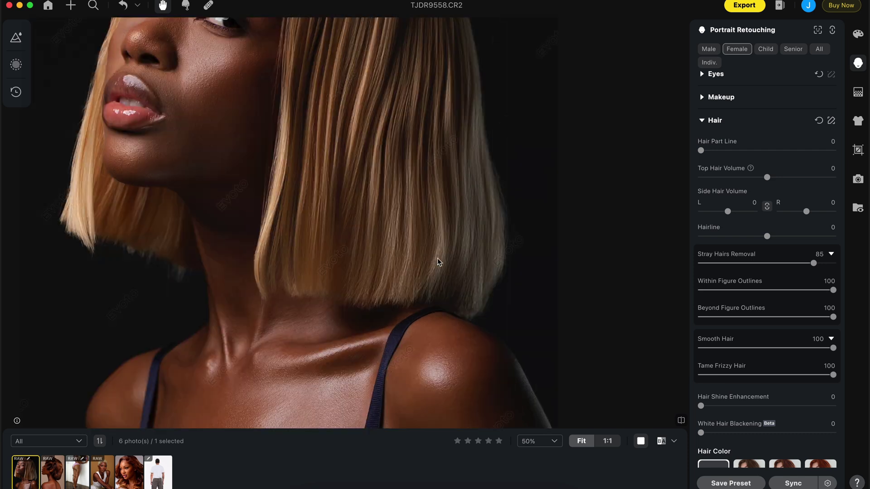
left_click(682, 421)
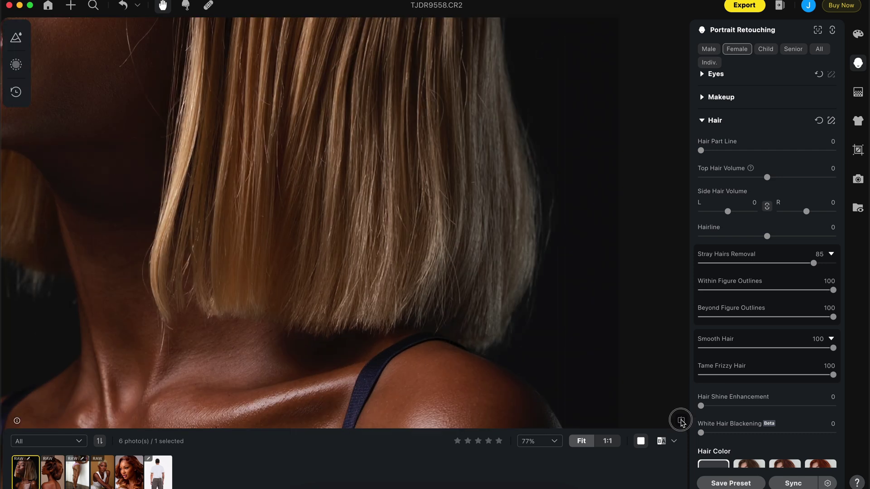
left_click(682, 421)
left_click(682, 421)
left_click(682, 421)
left_click(682, 421)
left_click(682, 422)
left_click(682, 421)
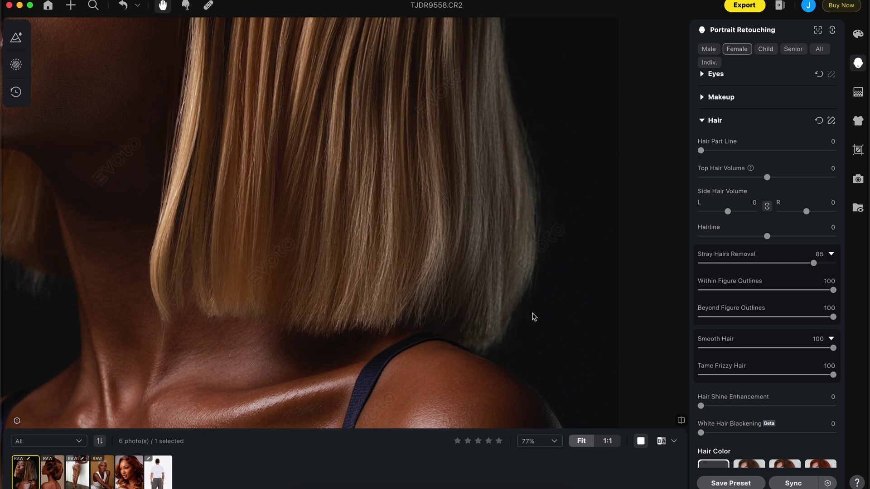
Return to a reduced view of the full portrait and compare it once more with the unretouched original.
scroll(532, 315, "down", 5)
left_click_drag(533, 315, 400, 238)
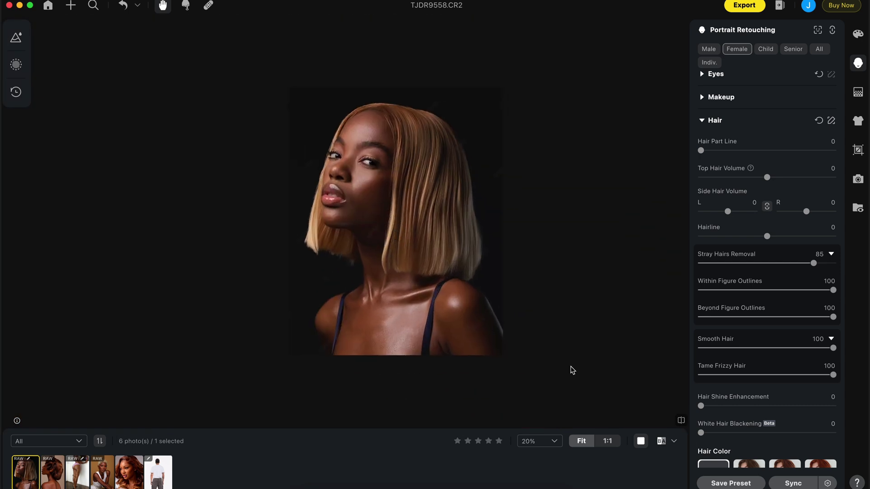
left_click(682, 421)
left_click(682, 422)
left_click(682, 421)
left_click(681, 421)
left_click(682, 421)
left_click_drag(445, 238, 383, 241)
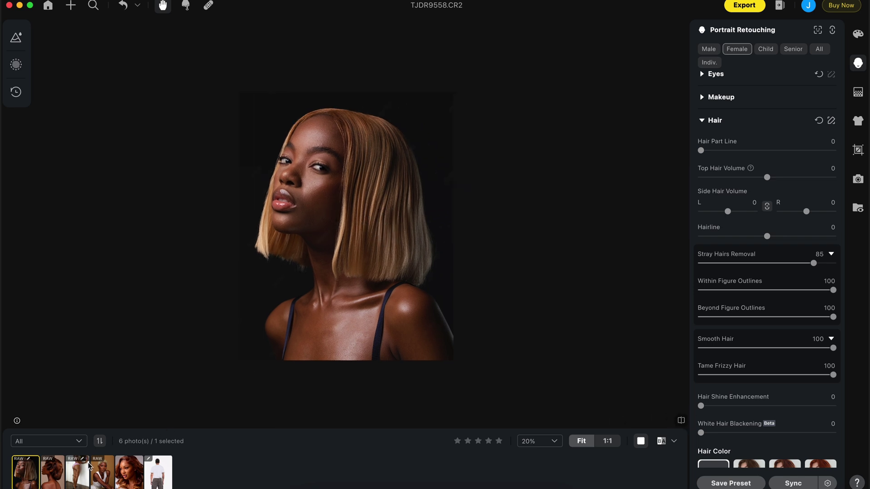
Open ROSA00369.CR2 and set Stray Hairs Removal to 90, Smooth Hair to 80 and Hair Shine Enhancement to 70.
left_click(53, 472)
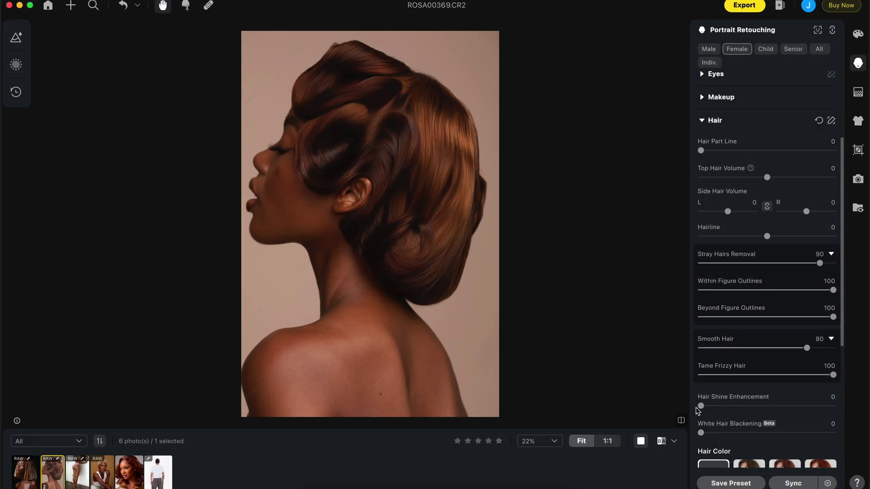
scroll(697, 410, "down", 2)
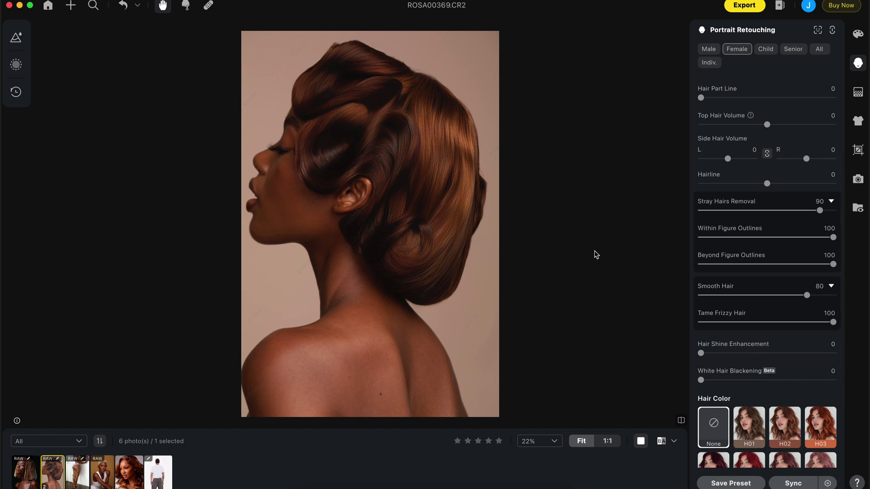
scroll(382, 135, "up", 3)
scroll(376, 187, "down", 1)
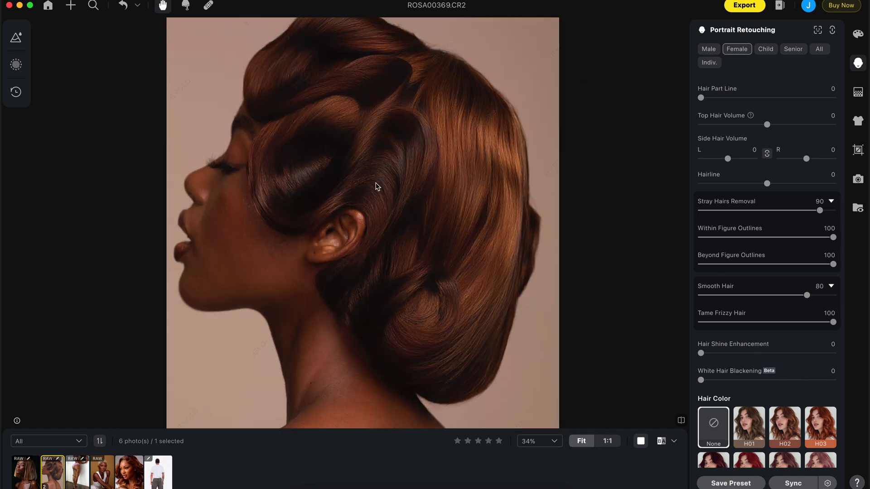
scroll(424, 222, "down", 1)
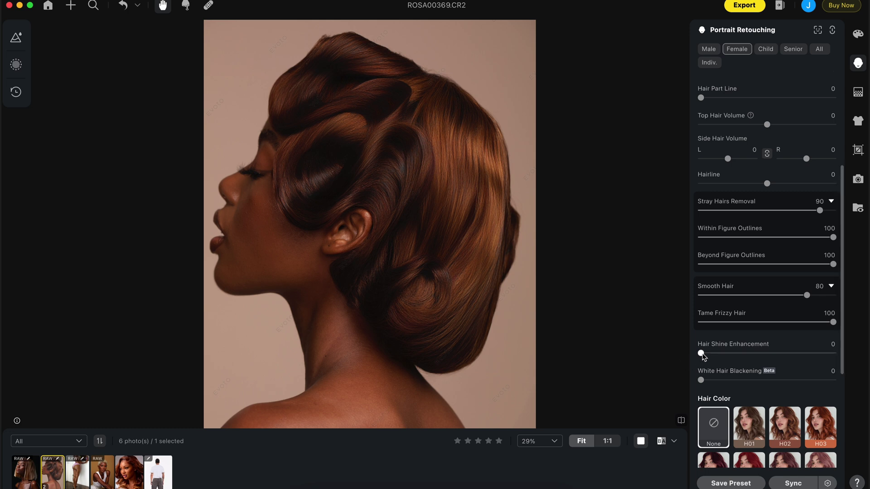
left_click_drag(701, 353, 793, 354)
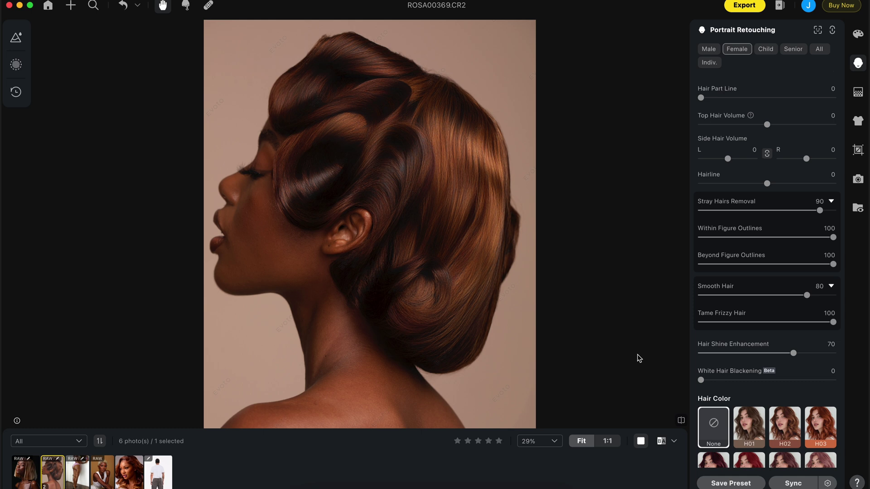
Keep White Hair Blackening at 0 and compare the profile portrait before and after the hair retouching.
left_click_drag(702, 380, 636, 382)
scroll(483, 356, "down", 2)
left_click_drag(482, 357, 467, 335)
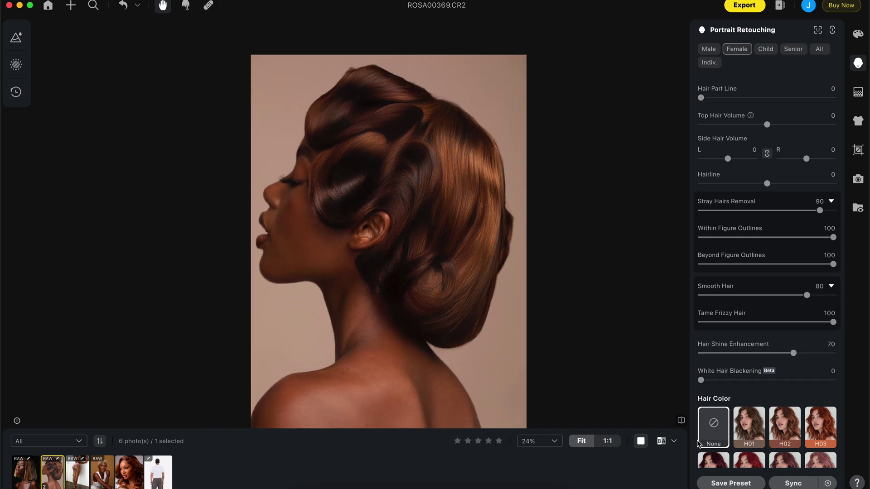
left_click(683, 421)
left_click(682, 422)
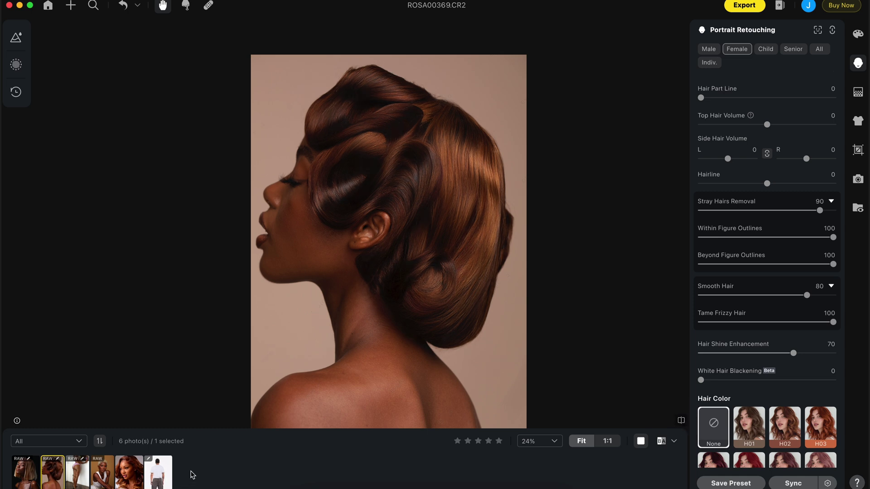
Open _JDL9783.tif and set its Stray Hairs Removal to 90.
left_click(134, 484)
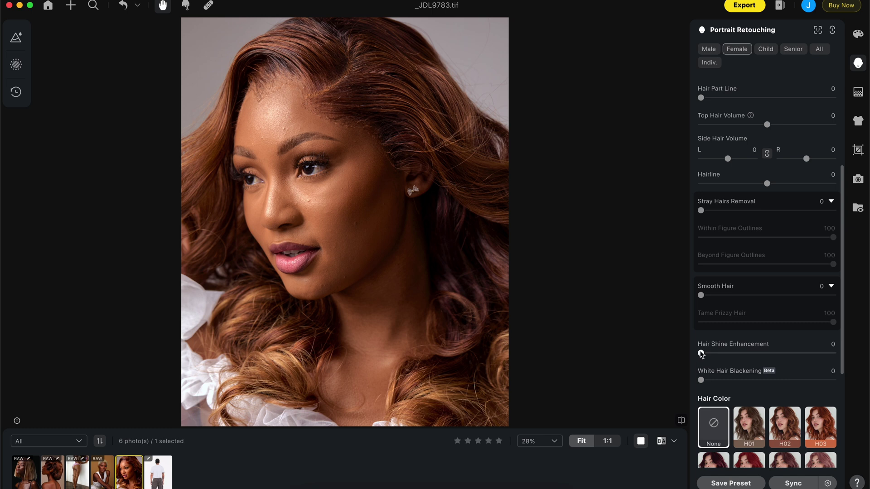
left_click_drag(708, 213, 821, 215)
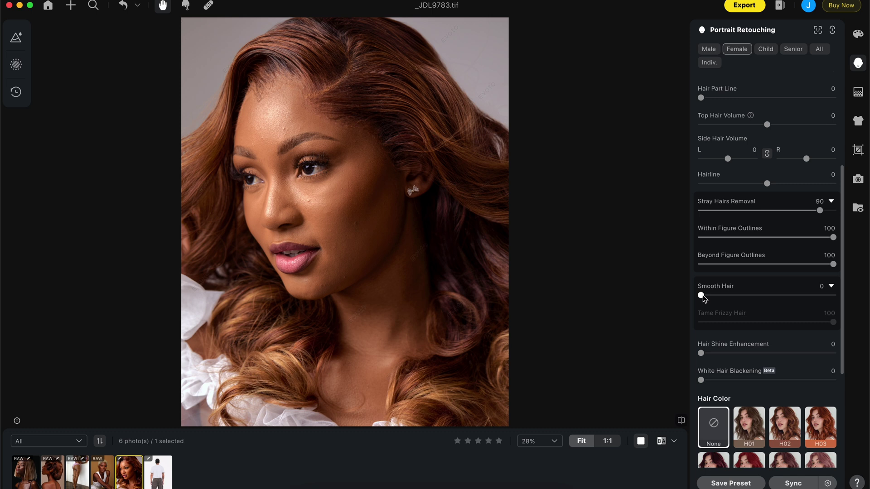
Look at the AI Color Adjustments for the photo, including Create Color Reference and AI Color Looks.
left_click(858, 34)
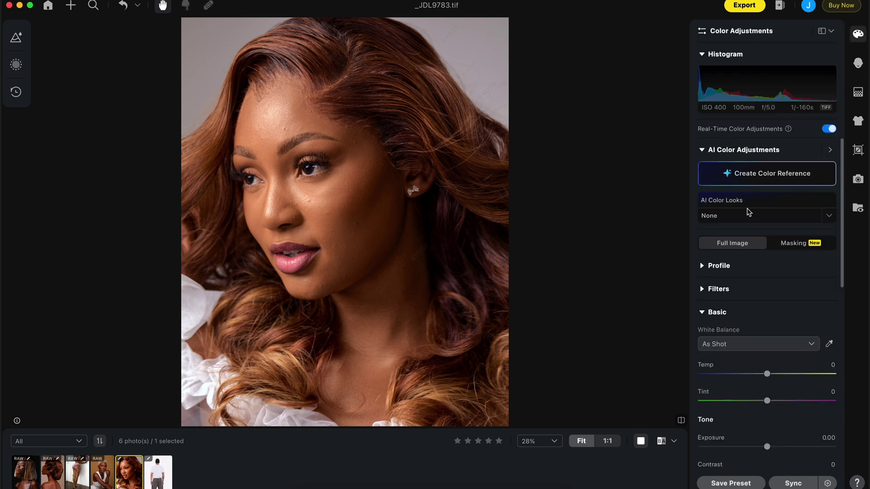
left_click(769, 175)
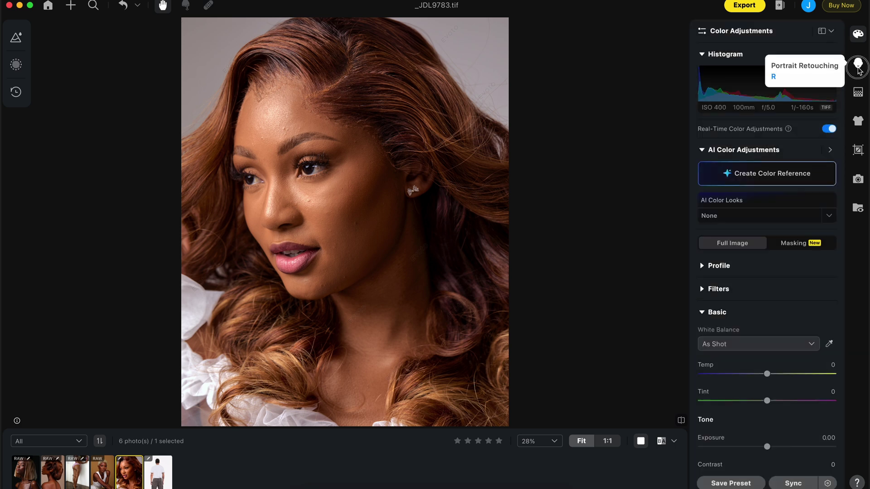
Return to portrait retouching, set Smooth Hair to 80 and compare the portrait before and after.
left_click(858, 64)
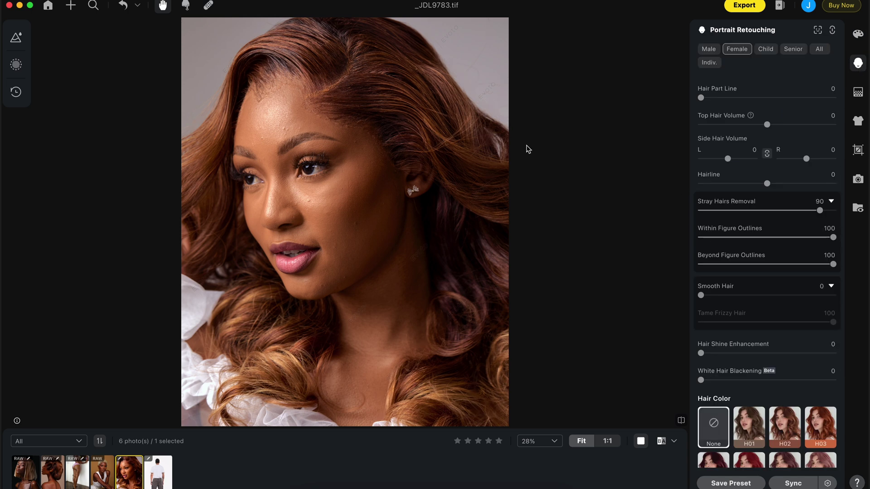
scroll(763, 210, "up", 2)
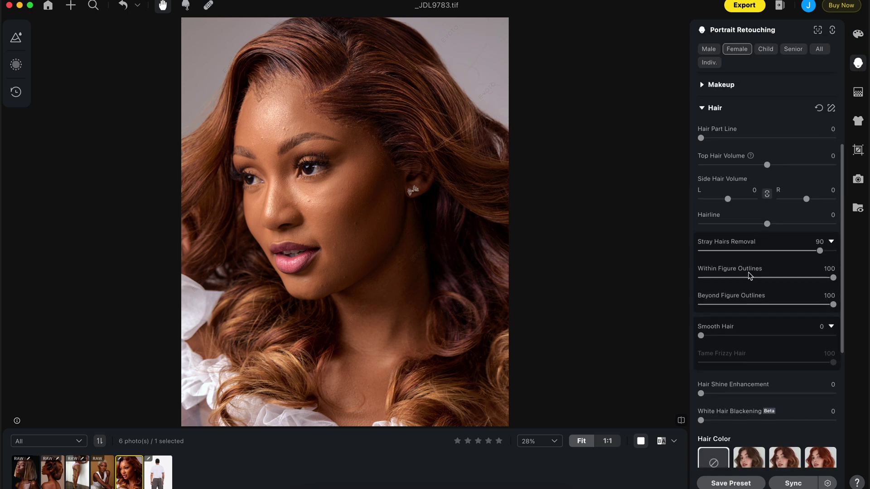
left_click_drag(701, 336, 808, 336)
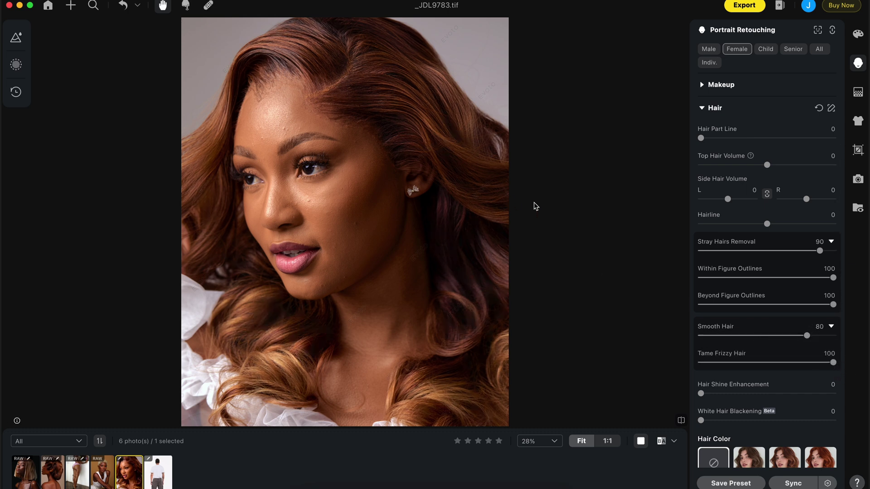
left_click(681, 420)
left_click(681, 420)
left_click(681, 421)
left_click(681, 420)
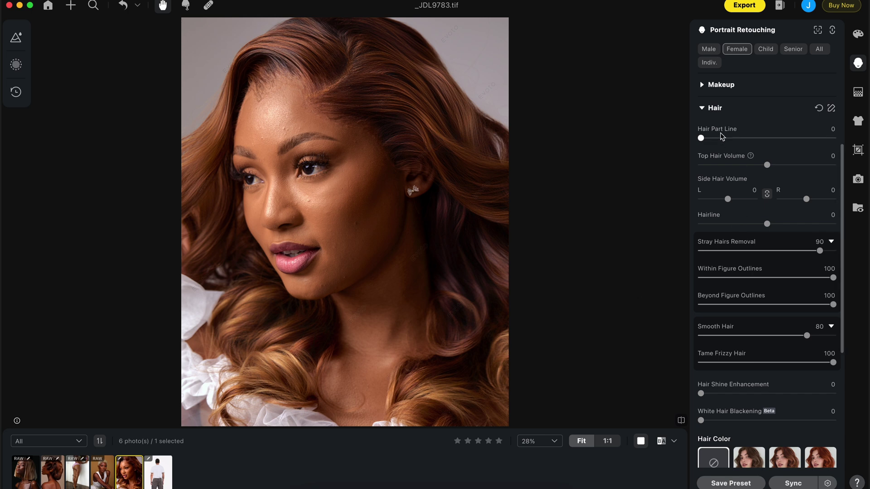
Close the Hair settings and raise an adjustment in the Eyes section to its maximum.
left_click(701, 108)
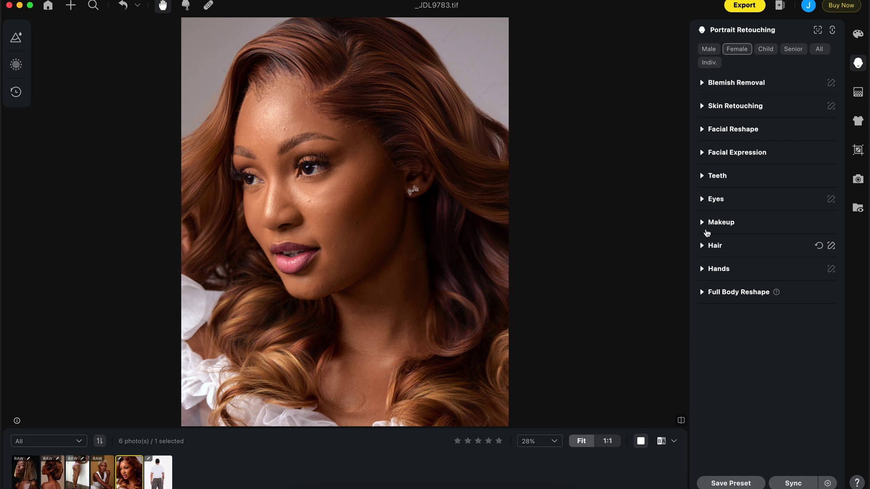
left_click(705, 199)
left_click_drag(702, 420, 836, 421)
left_click(710, 201)
Set Freckles & Acne to 70, Reduce Face Shine to 10, Dark Circles to 20 and Eye Bags to 16.
left_click(702, 84)
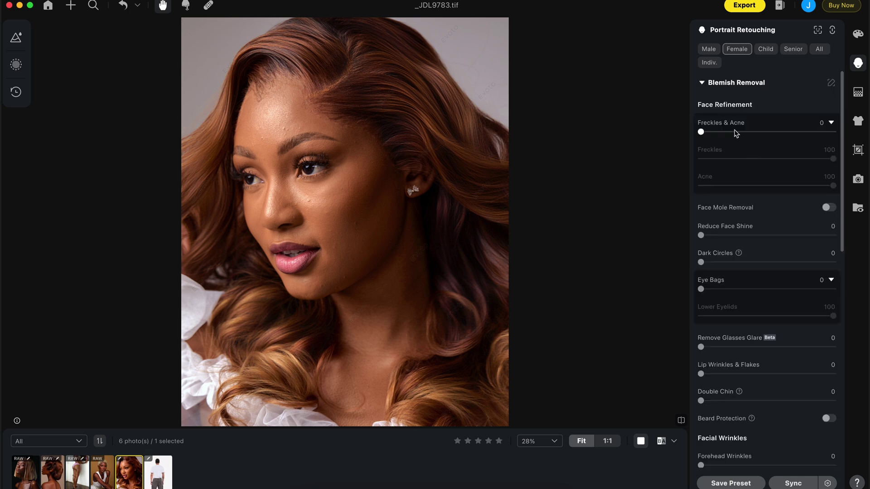
left_click(791, 132)
left_click_drag(791, 132, 793, 132)
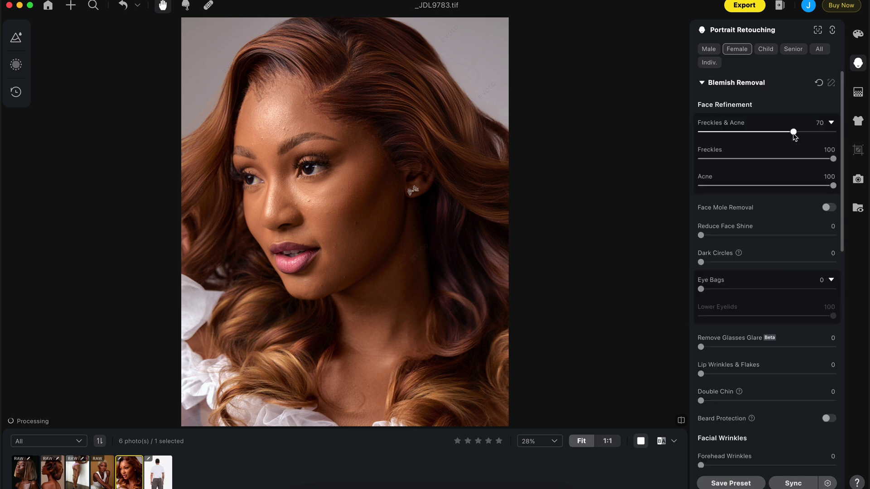
left_click_drag(715, 240, 722, 293)
scroll(738, 361, "down", 3)
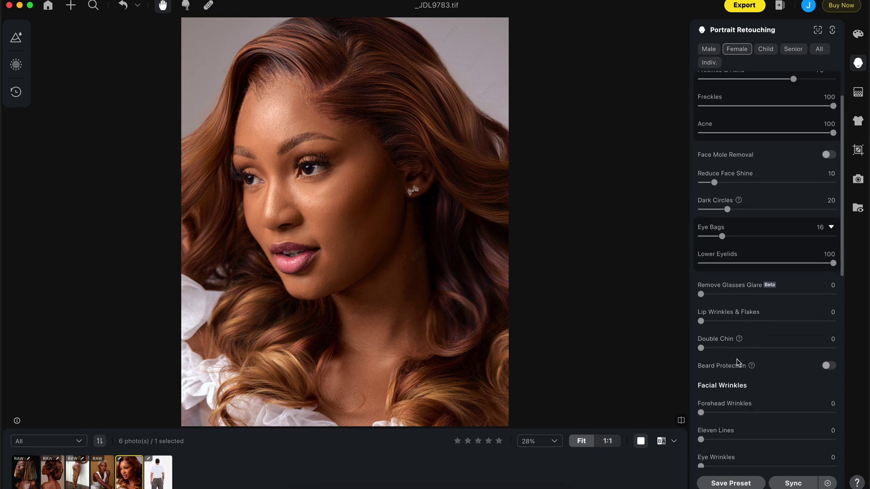
Set Lip Wrinkles & Flakes to 88 and inspect the lips up close.
left_click_drag(701, 321, 817, 322)
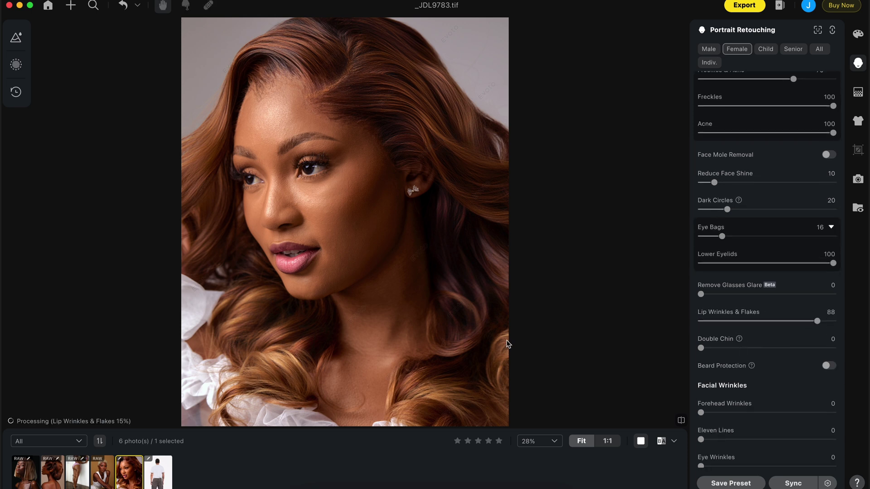
scroll(289, 267, "up", 2)
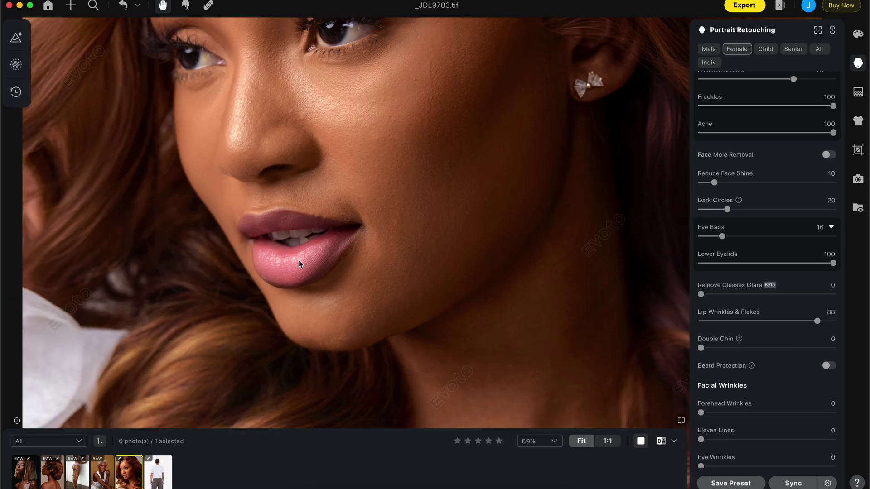
scroll(298, 260, "down", 3)
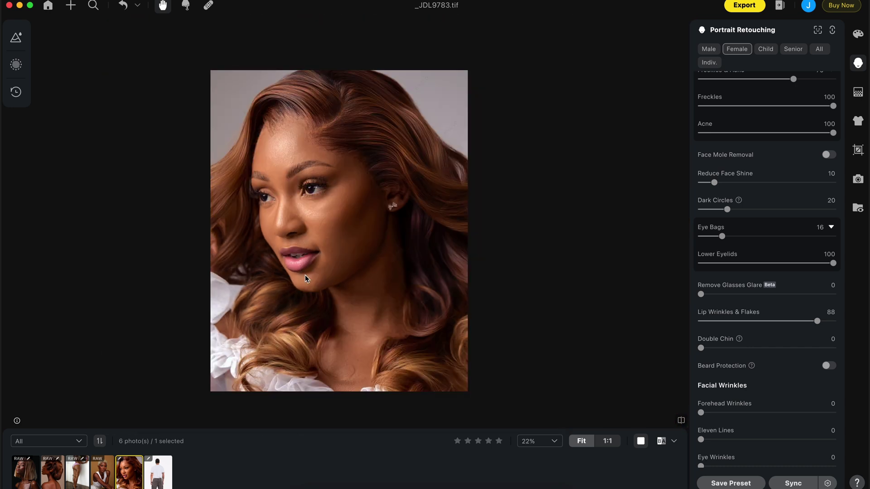
Set Double Chin to 55 and Marionette Lines to 100, checking the mouth area up close.
left_click(774, 348)
scroll(776, 368, "down", 5)
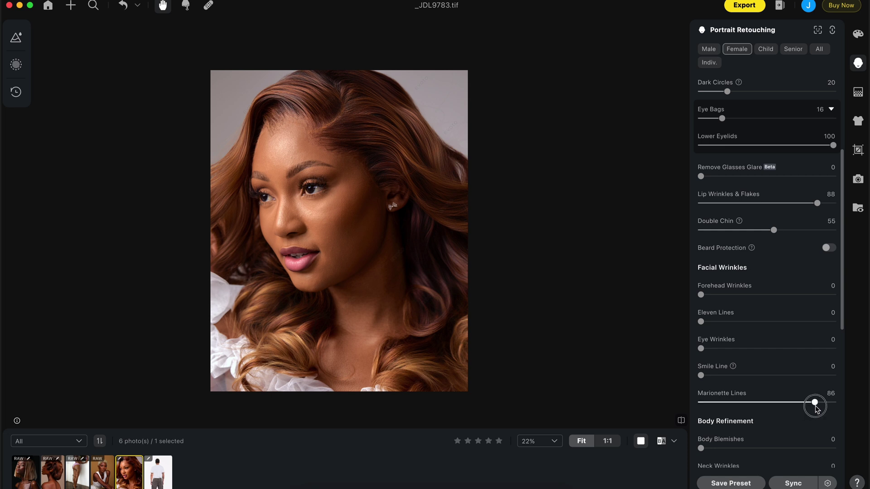
left_click_drag(793, 402, 836, 402)
scroll(310, 250, "up", 5)
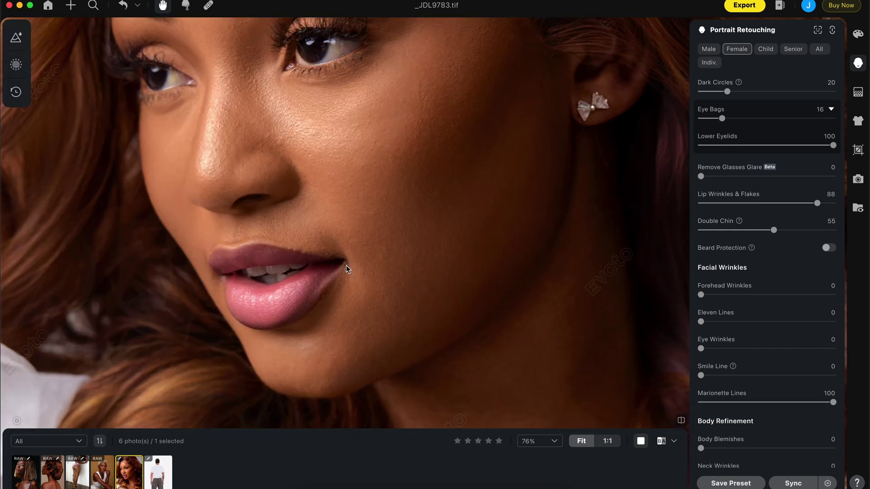
scroll(396, 257, "down", 4)
scroll(451, 315, "down", 5)
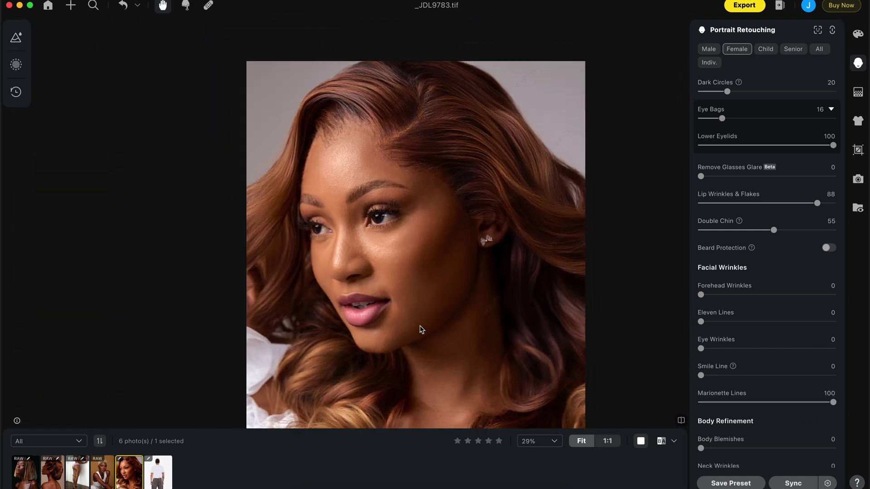
scroll(744, 390, "down", 2)
Under Body Refinement, set Body Blemishes to 61 and Neck Wrinkles to 89.
scroll(744, 390, "down", 6)
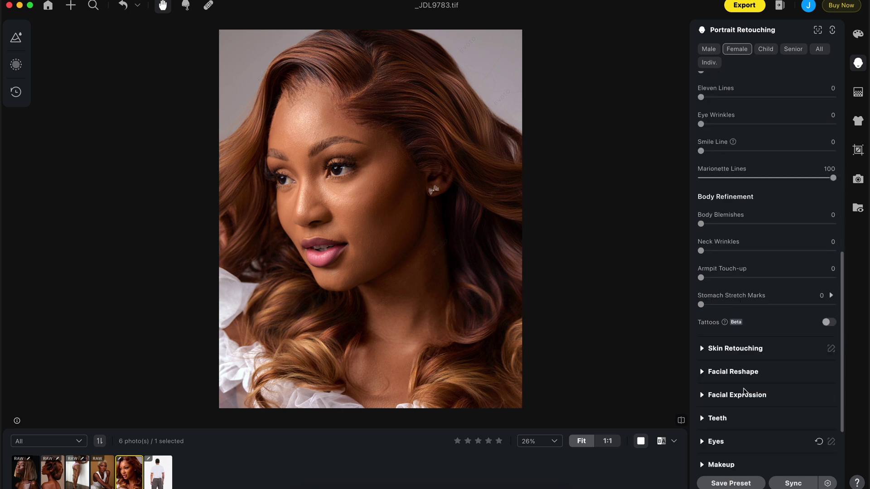
left_click_drag(701, 223, 781, 224)
left_click_drag(701, 251, 819, 251)
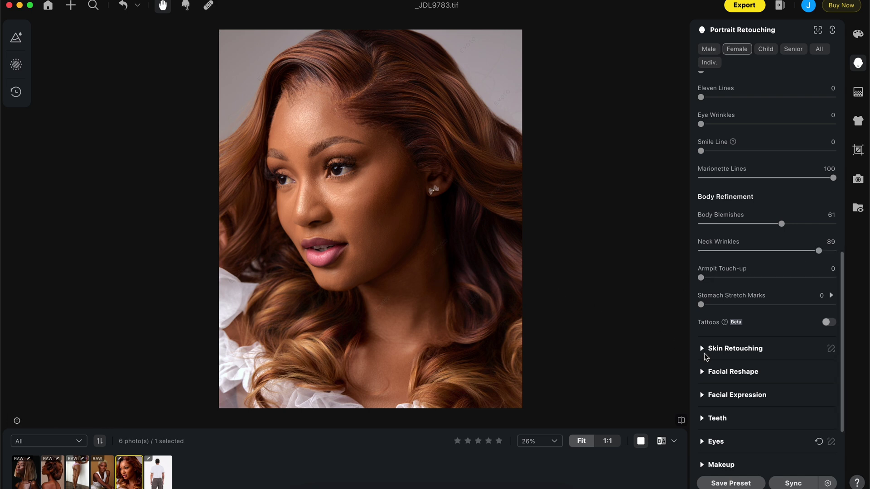
In the facial skin retouching, set Even (Dodge & Burn) to 80 and Sculpt (Dodge & Burn) to 40.
scroll(706, 356, "down", 2)
left_click(702, 282)
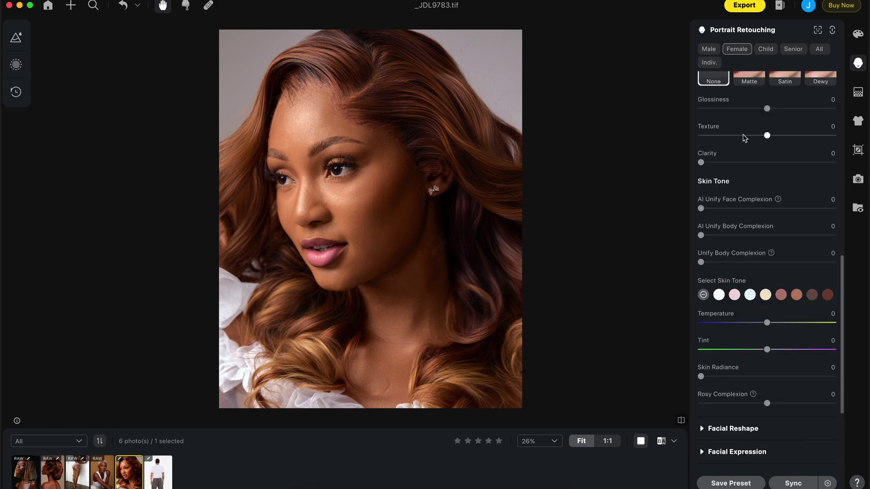
scroll(748, 159, "up", 6)
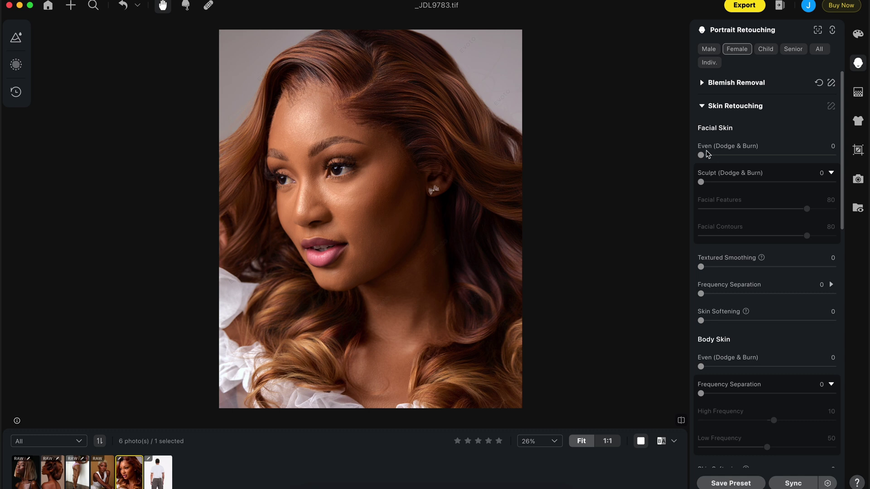
left_click_drag(702, 155, 808, 163)
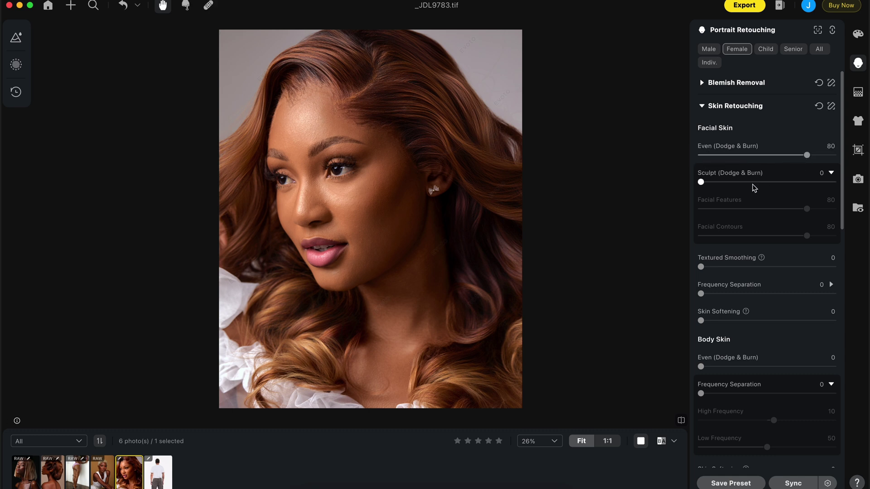
left_click(758, 183)
left_click_drag(758, 183, 753, 182)
Try the body skin's Even (Dodge & Burn) at 100 and 26, and settle on 90.
scroll(740, 259, "down", 2)
scroll(740, 265, "down", 2)
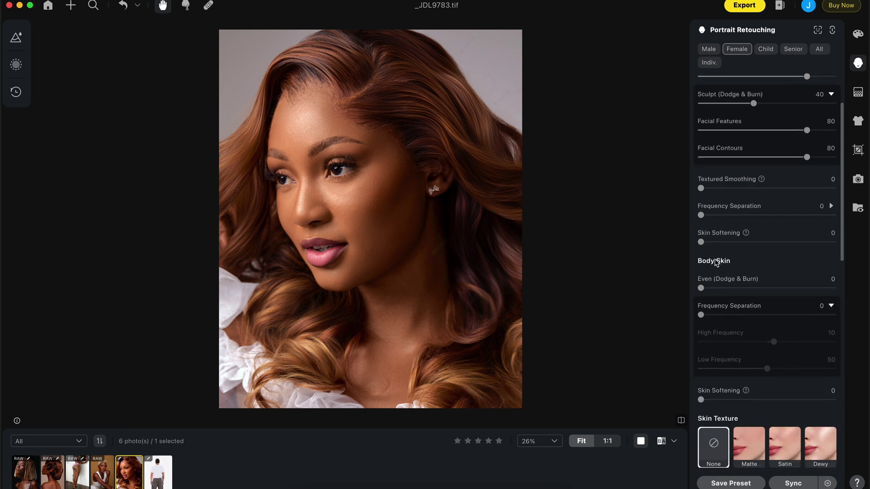
scroll(707, 274, "down", 3)
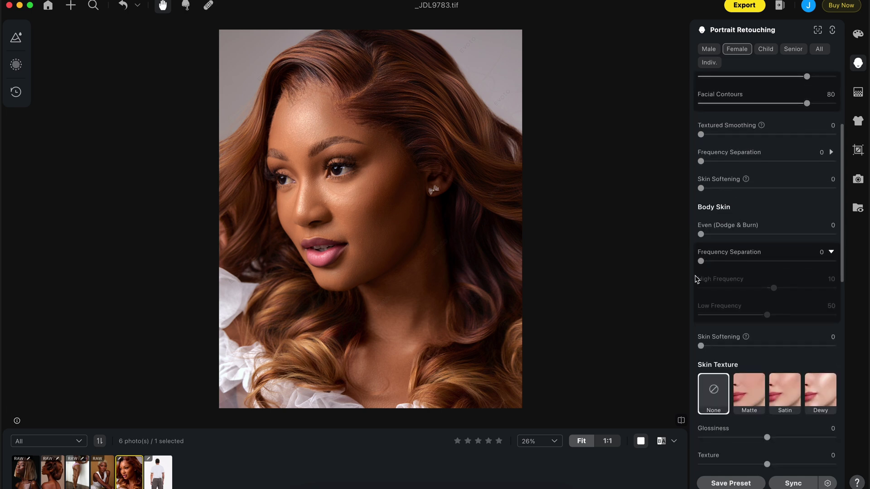
left_click_drag(702, 234, 839, 238)
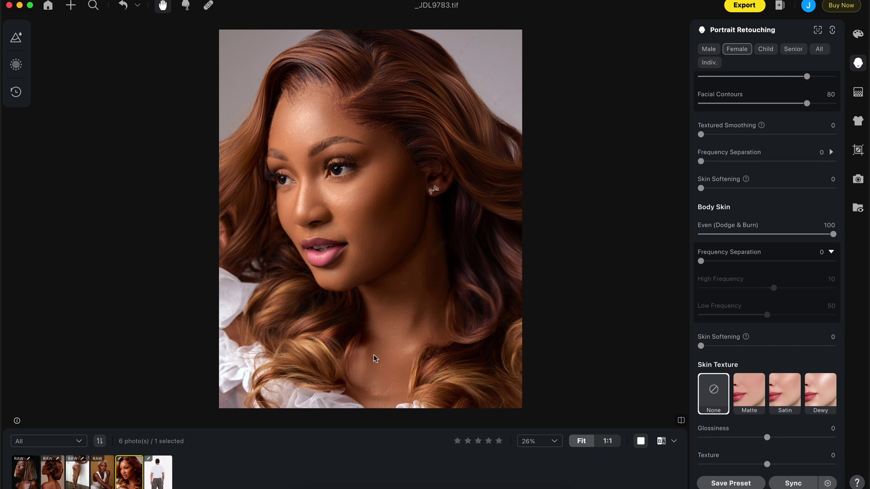
left_click(754, 236)
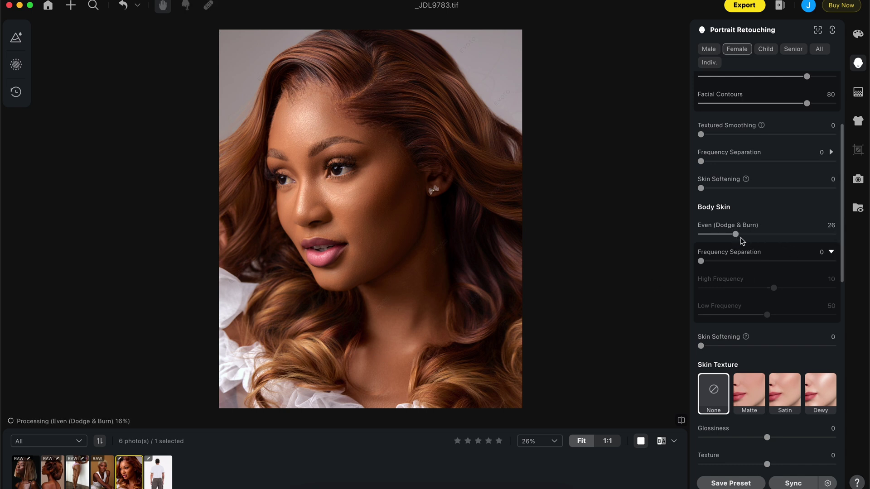
left_click_drag(809, 235, 820, 234)
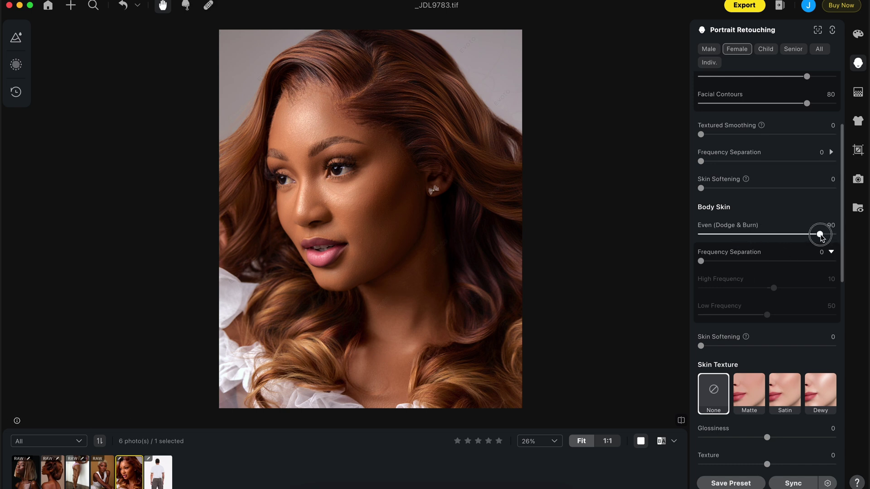
Under Skin Tone, set Unify Body Complexion to 40 and AI Unify Face Complexion to 19.
scroll(776, 295, "down", 3)
scroll(776, 336, "down", 2)
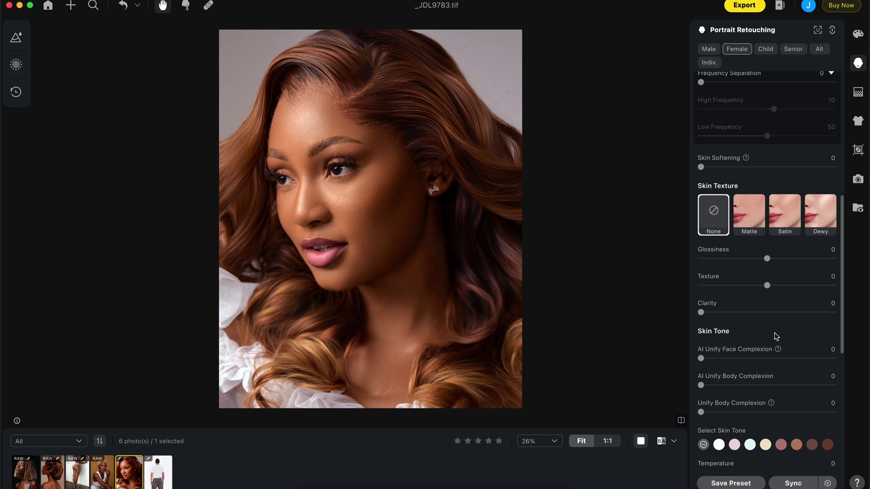
scroll(777, 336, "down", 3)
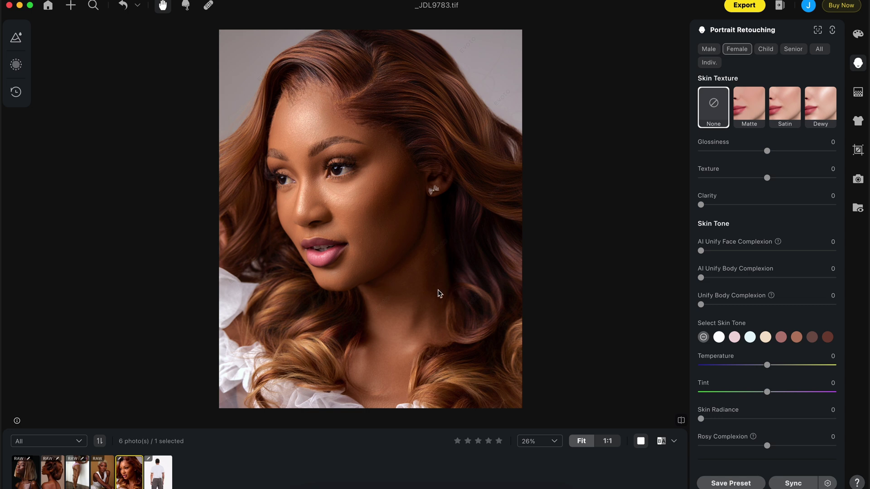
scroll(728, 226, "down", 3)
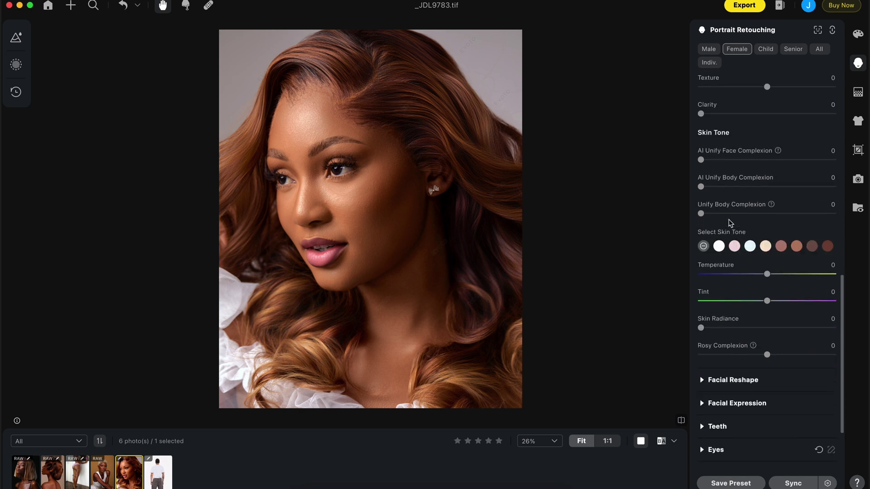
left_click_drag(701, 214, 754, 214)
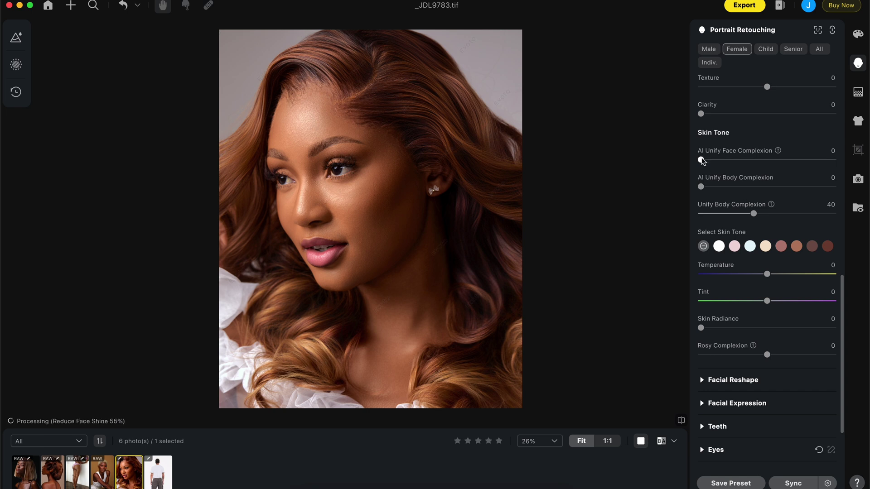
left_click_drag(701, 160, 727, 160)
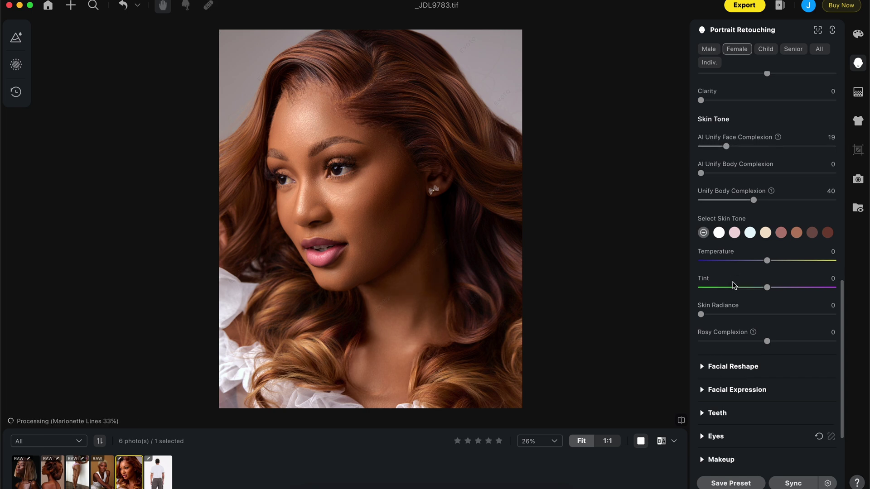
Show the original and retouched portrait side by side to compare them.
scroll(736, 281, "down", 3)
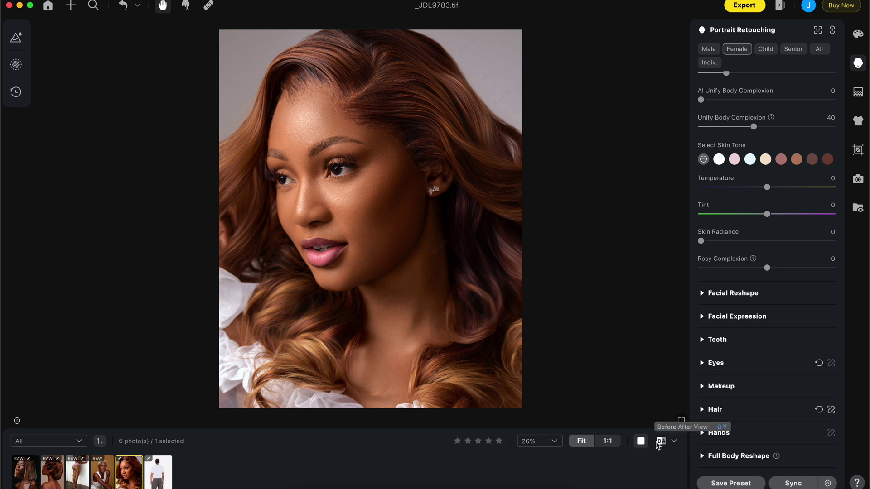
left_click(661, 442)
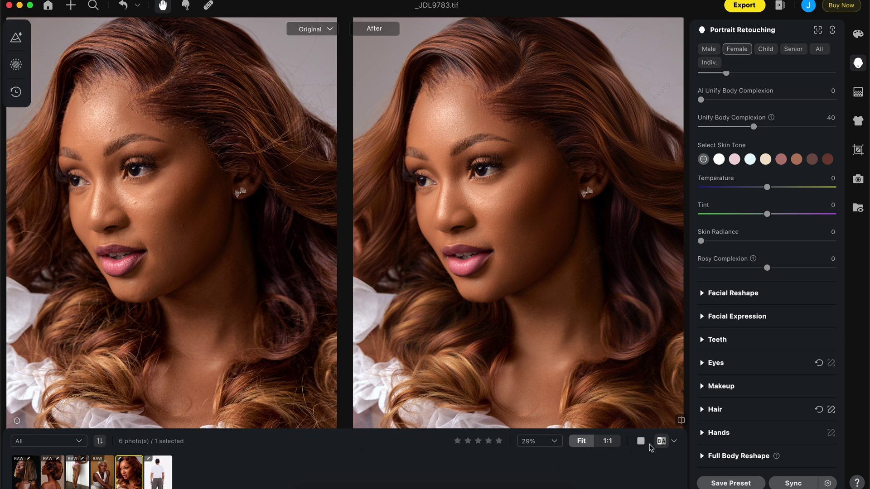
Copy the retouching from _JDL9783.tif with the preselected sync settings and paste it onto TJDR7501.CR2.
key("super+c")
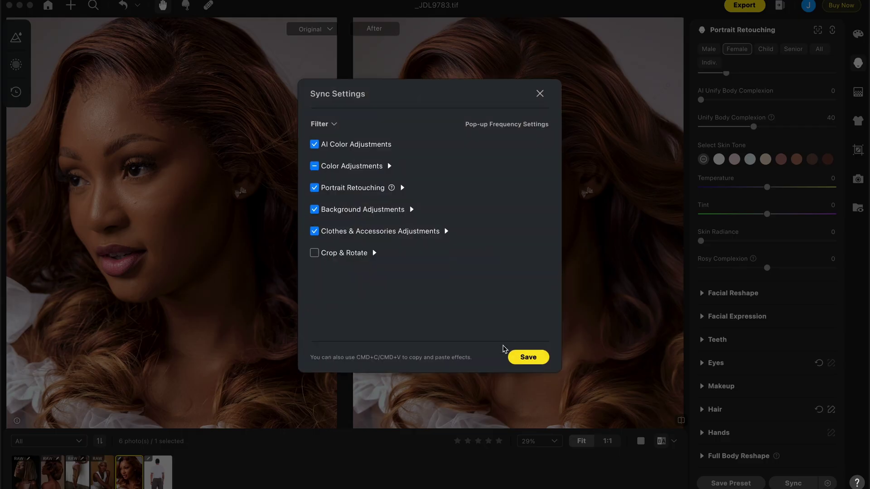
left_click(537, 359)
key("Left")
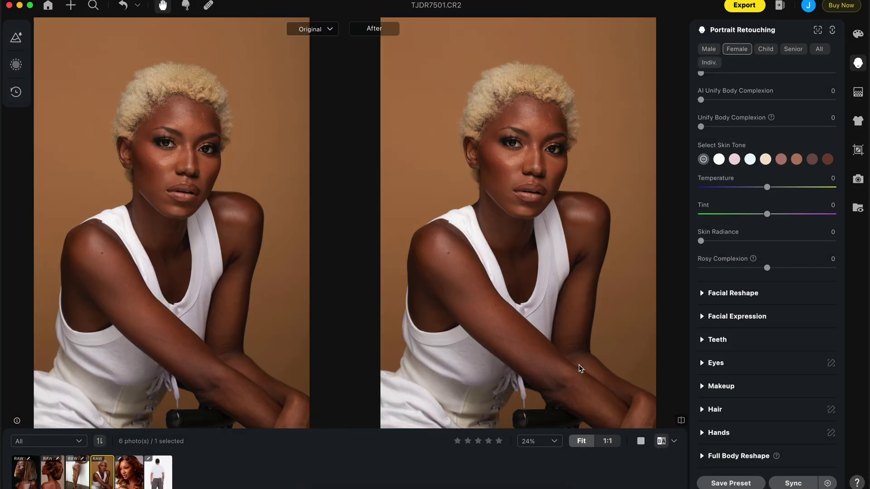
key("super+v")
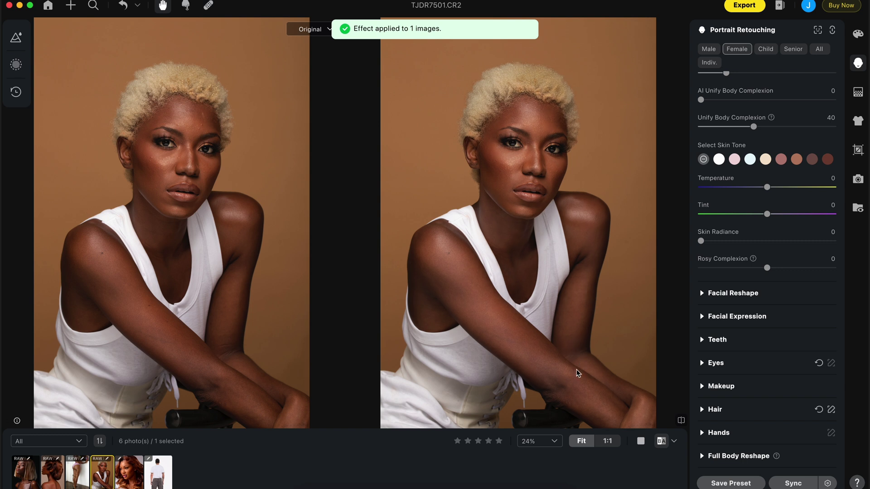
scroll(725, 208, "up", 10)
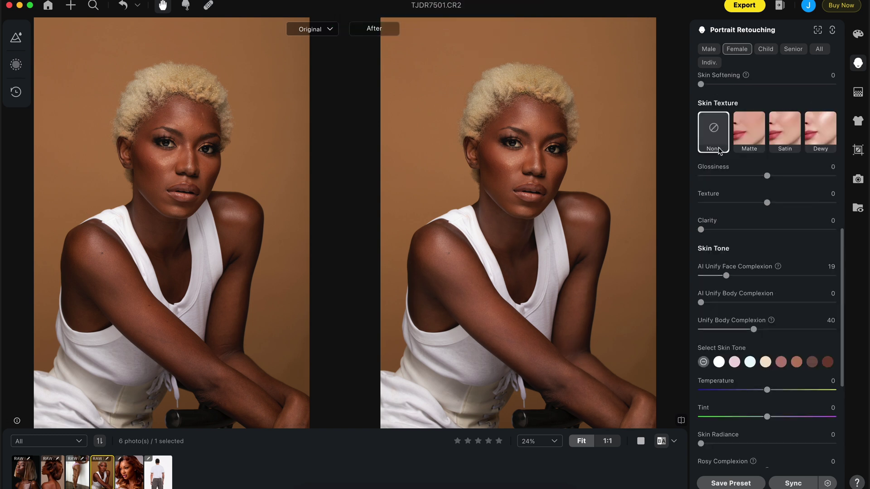
Set Smooth Hair to 0 for TJDR7501.CR2.
left_click(706, 106)
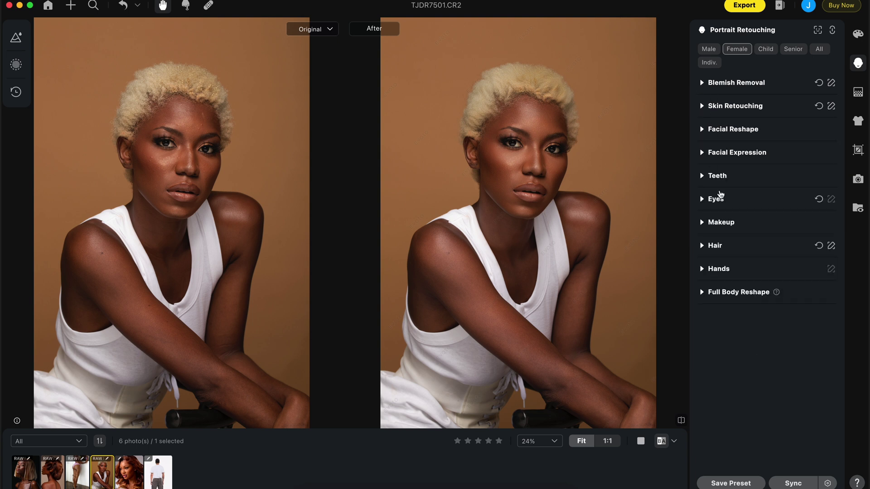
left_click(703, 246)
scroll(798, 263, "down", 5)
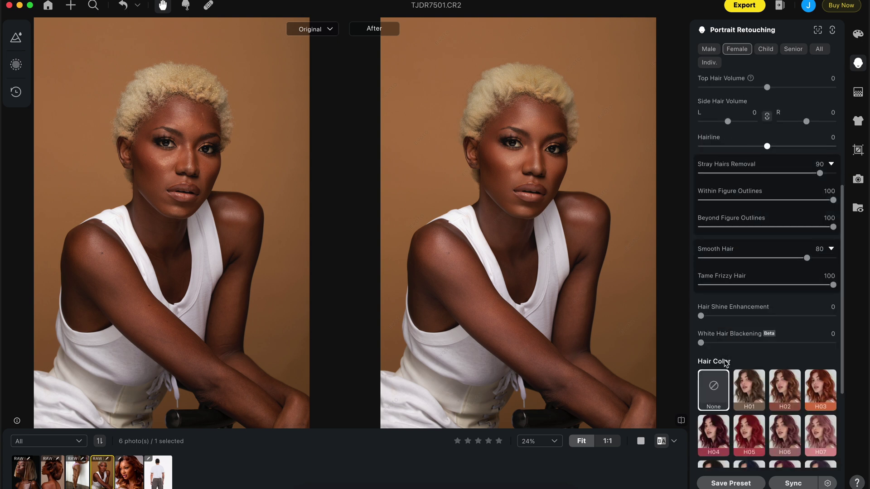
left_click_drag(807, 258, 672, 266)
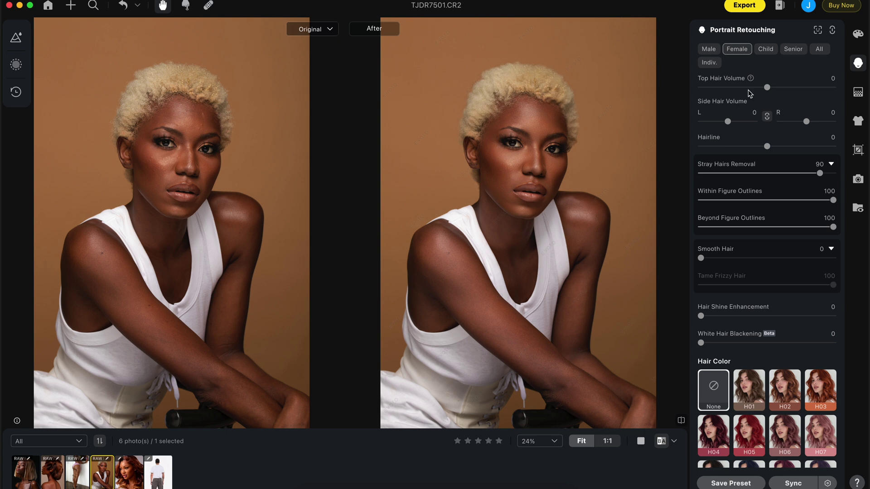
scroll(749, 94, "up", 5)
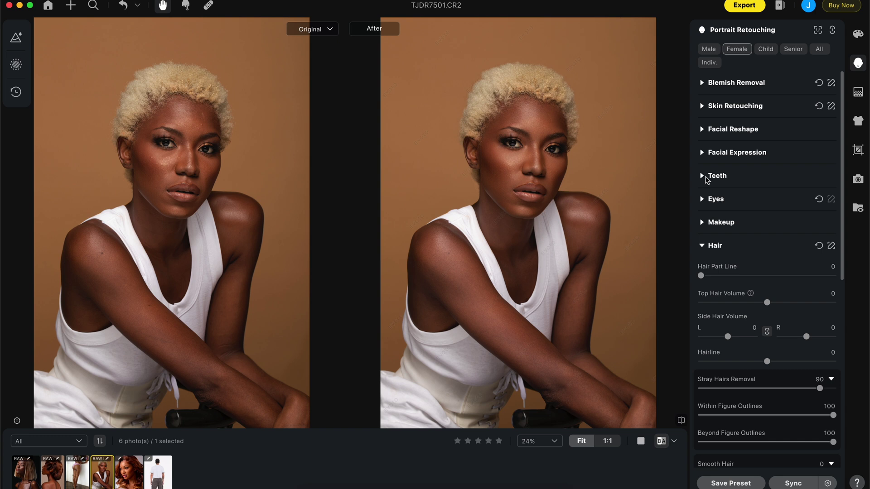
left_click(702, 245)
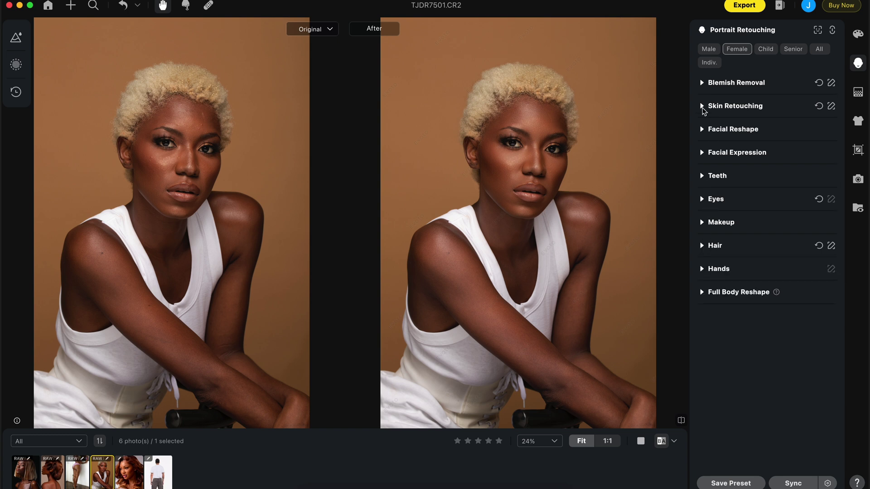
Under Skin Tone, set AI Unify Body Complexion to 58, AI Unify Face Complexion to 38 and Unify Body Complexion to 24.
left_click(702, 106)
scroll(734, 335, "down", 8)
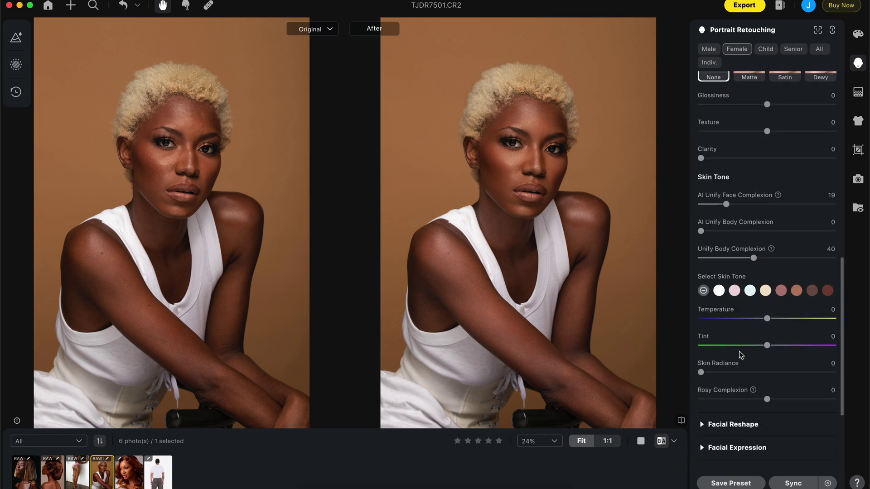
scroll(741, 355, "up", 2)
left_click_drag(742, 269, 778, 270)
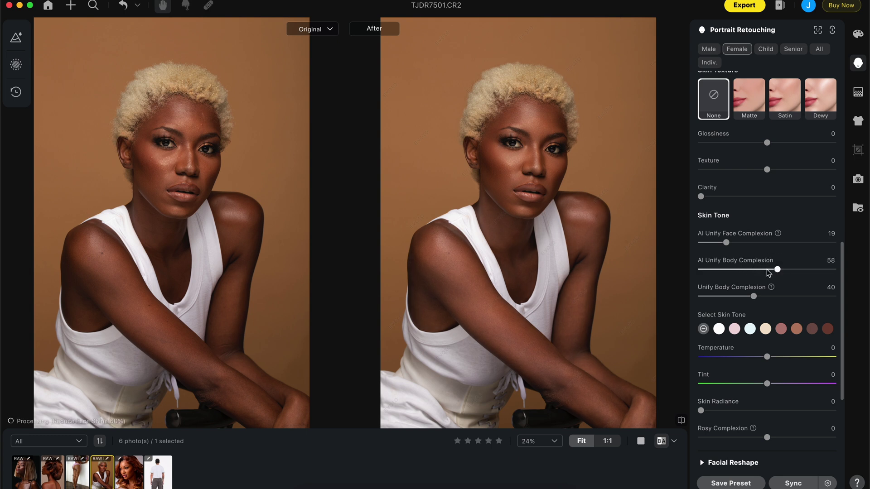
left_click_drag(726, 242, 752, 243)
left_click_drag(754, 297, 732, 297)
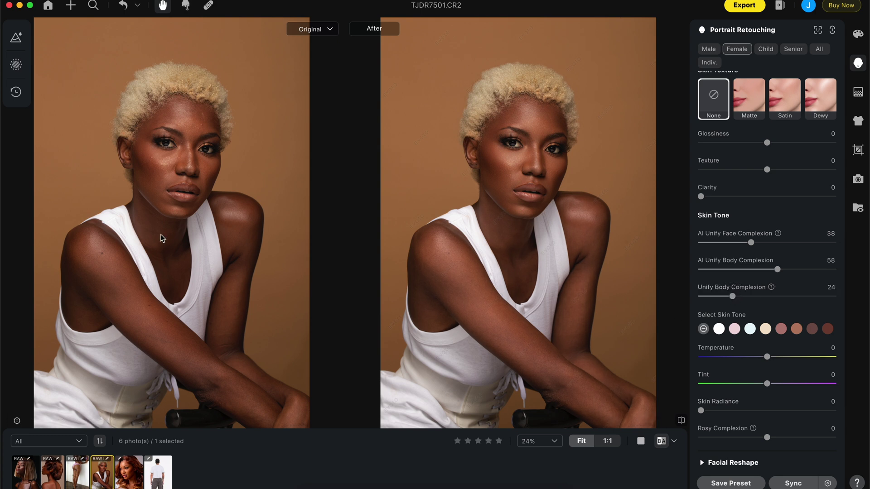
scroll(532, 151, "up", 5)
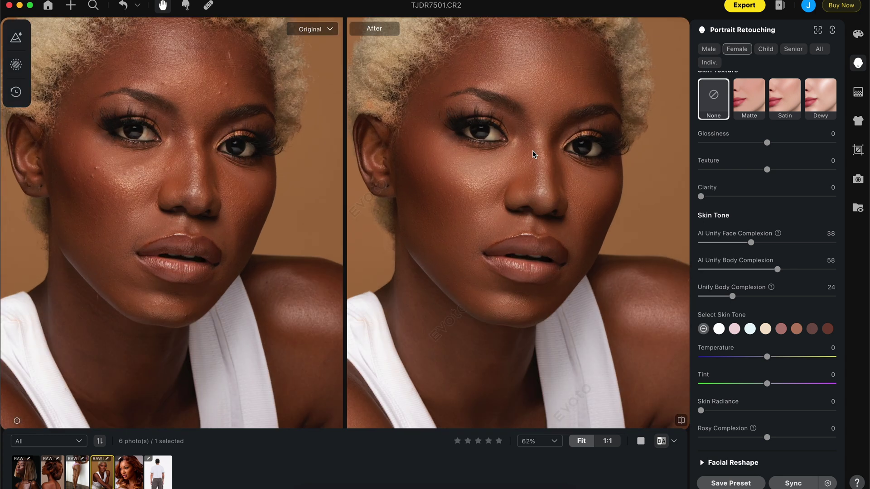
left_click_drag(532, 151, 544, 218)
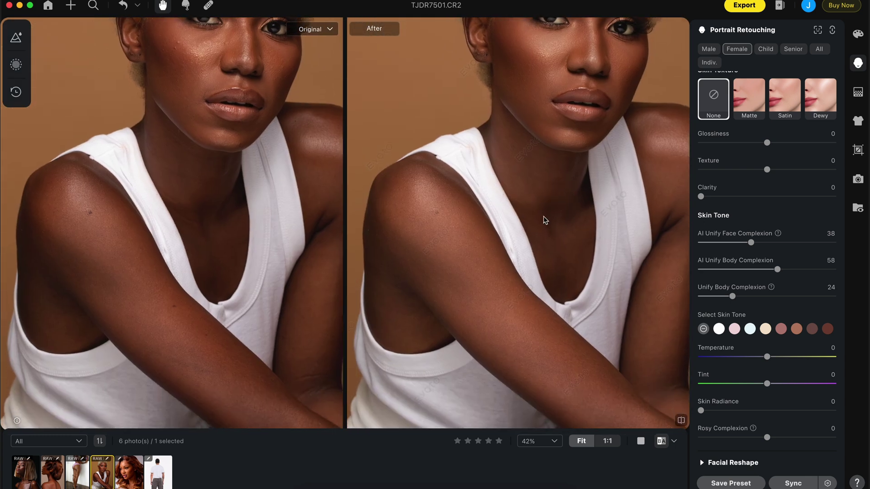
double_click(559, 282)
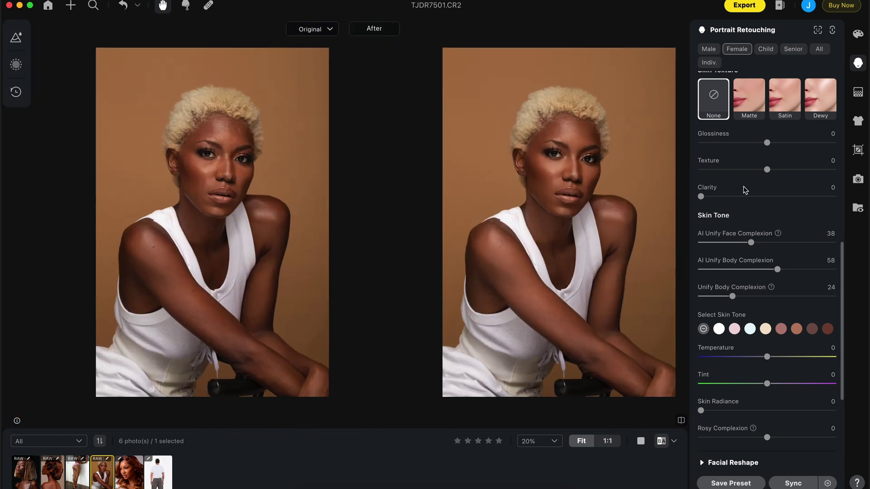
Try the body skin's Even (Dodge & Burn) at 0, then set it to 100 and compare the arm's skin with the original.
scroll(745, 190, "up", 10)
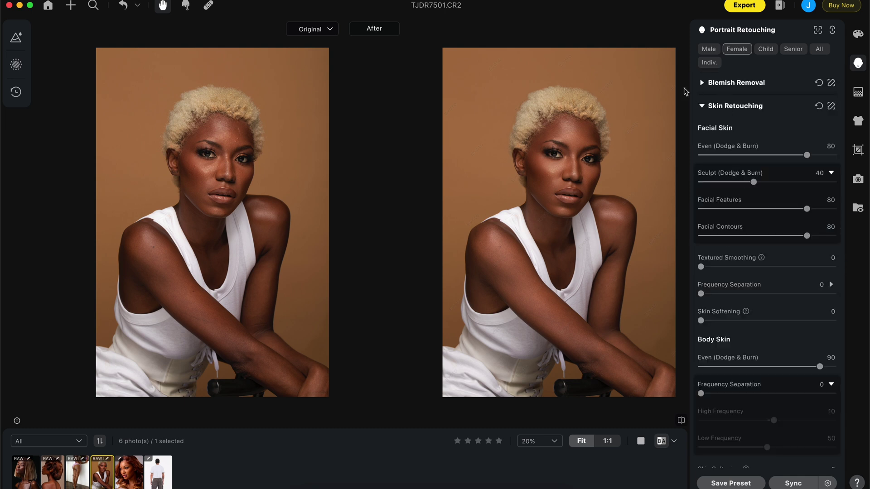
scroll(725, 290, "down", 3)
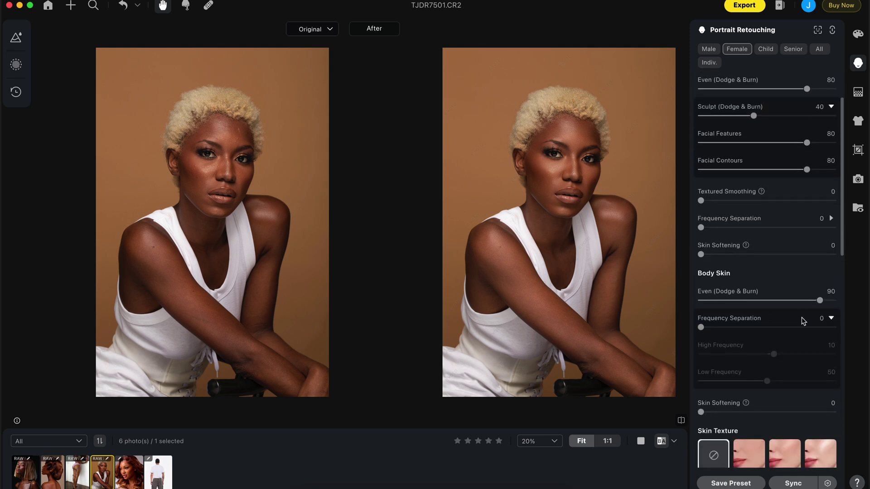
left_click_drag(820, 287, 651, 304)
left_click_drag(583, 349, 479, 256)
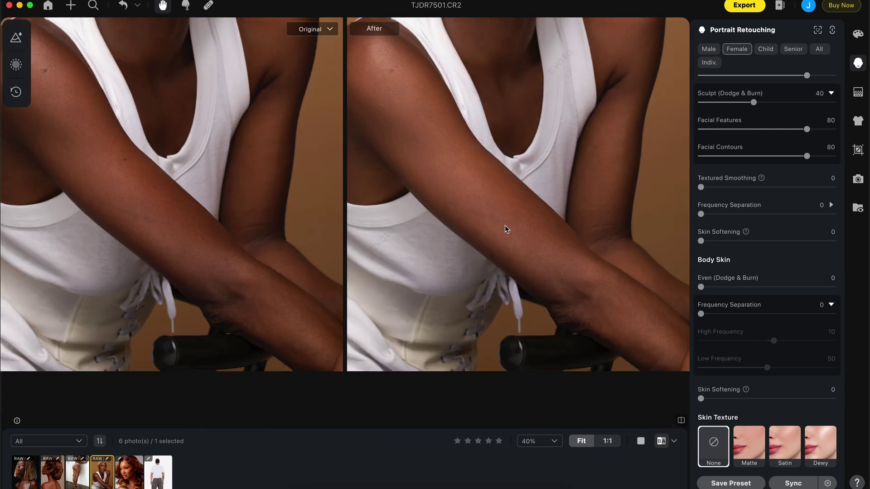
left_click_drag(581, 284, 548, 272)
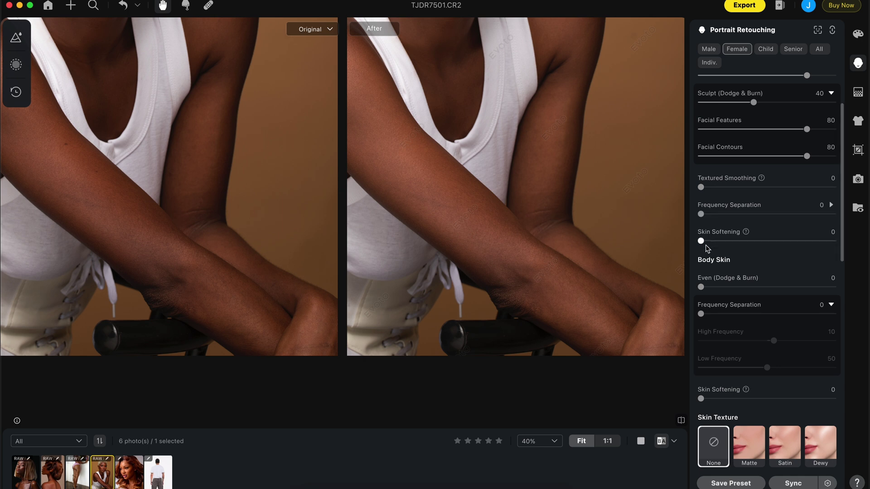
left_click_drag(700, 286, 850, 291)
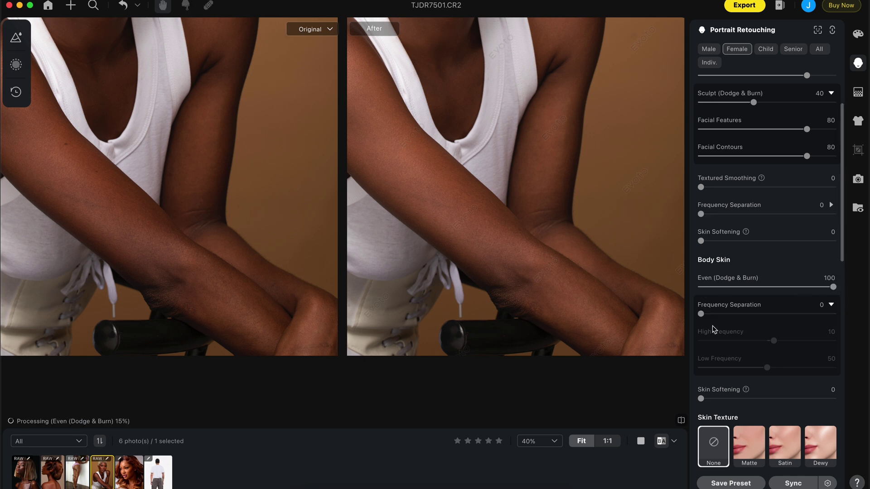
left_click_drag(482, 210, 574, 281)
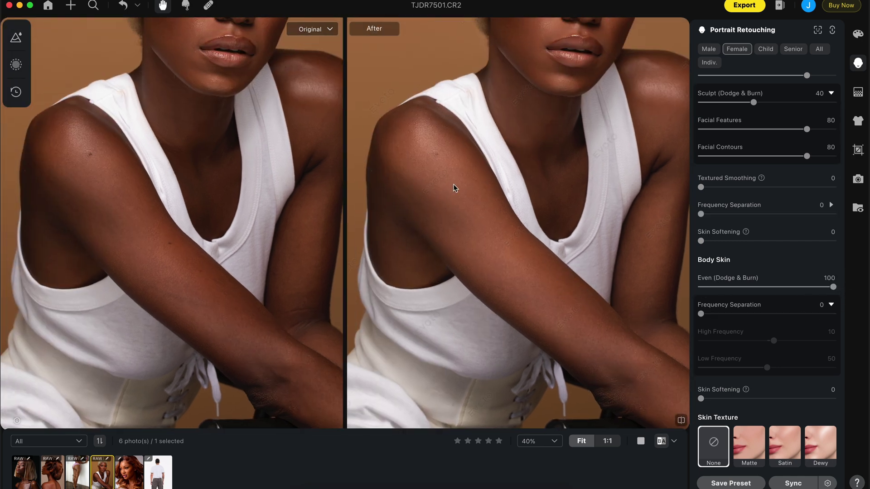
scroll(491, 213, "down", 5)
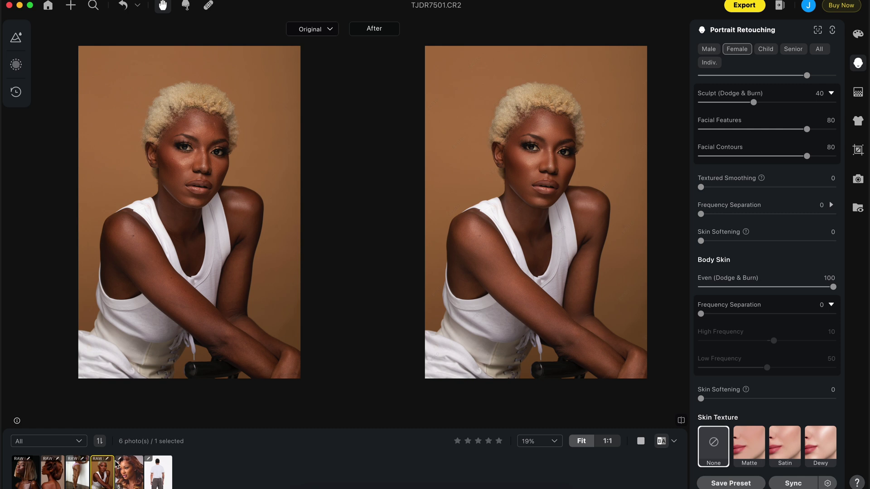
Open _OME0096.CR2 and set the body skin's Even (Dodge & Burn) to 100, comparing the legs with the original.
left_click(77, 471)
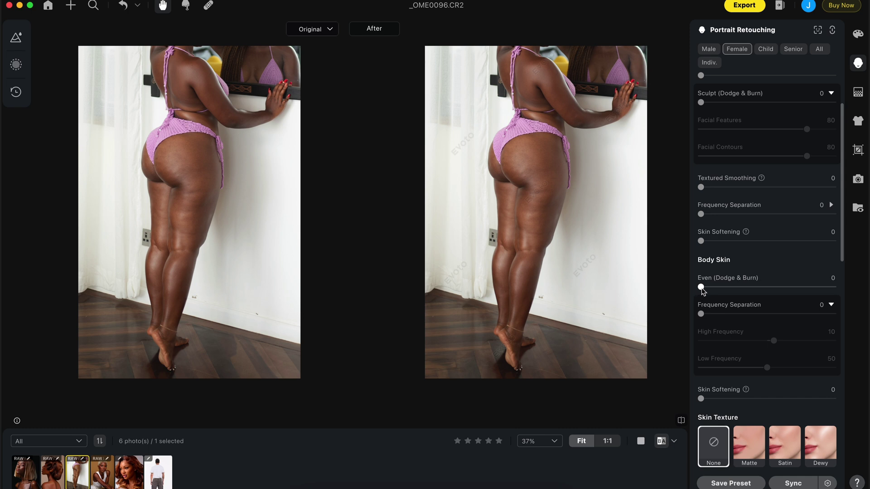
left_click_drag(701, 287, 833, 287)
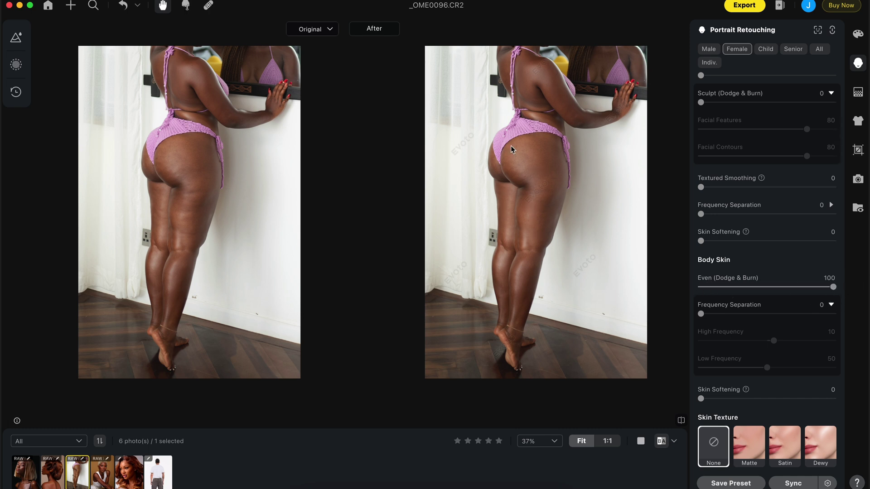
scroll(547, 210, "up", 5)
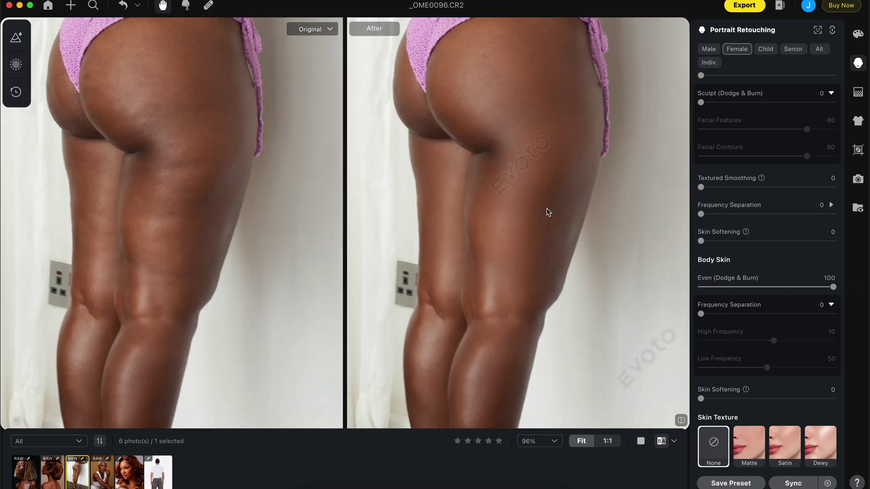
scroll(546, 209, "down", 4)
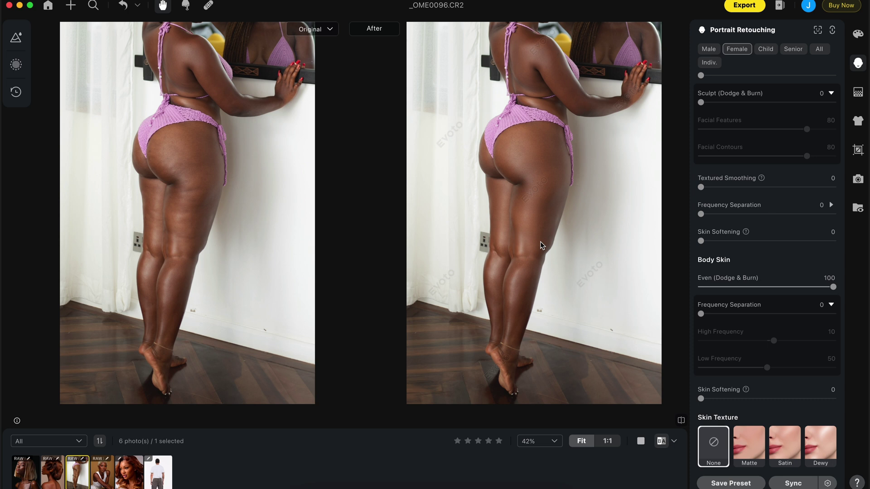
Try Unify Body Complexion at 64 on _OME0096.CR2 and raise it to 100.
scroll(725, 326, "down", 10)
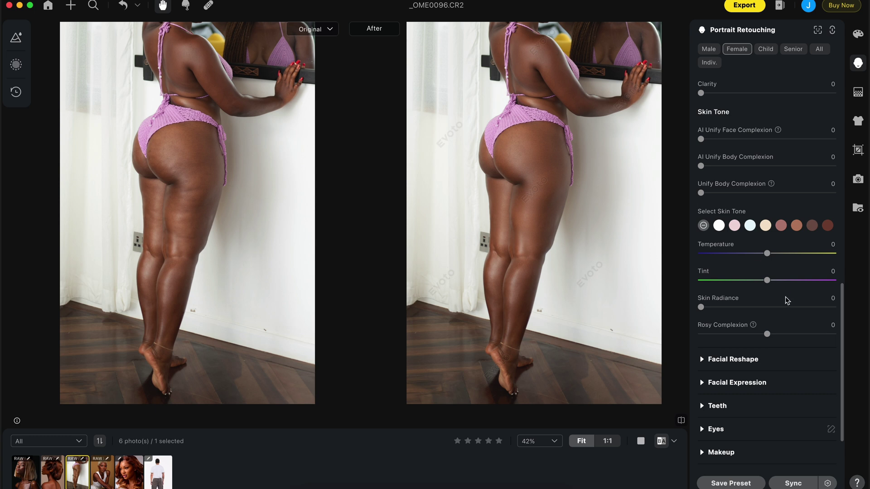
left_click_drag(701, 193, 787, 199)
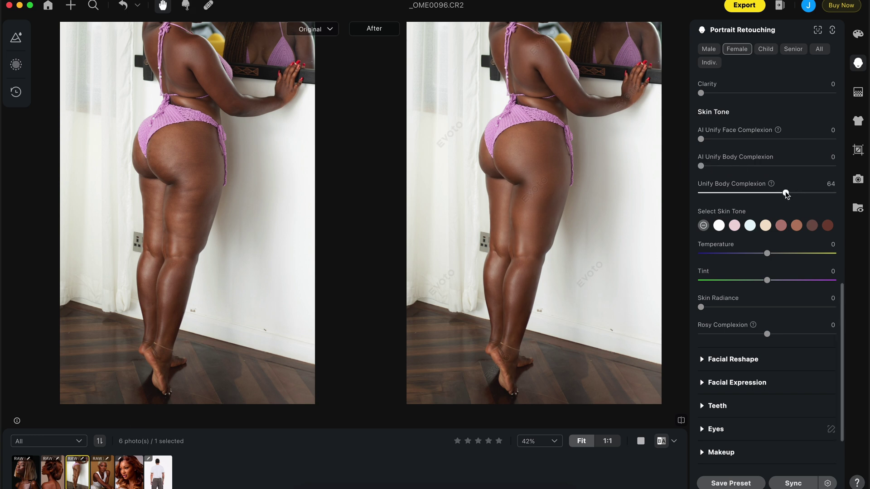
left_click_drag(786, 192, 839, 194)
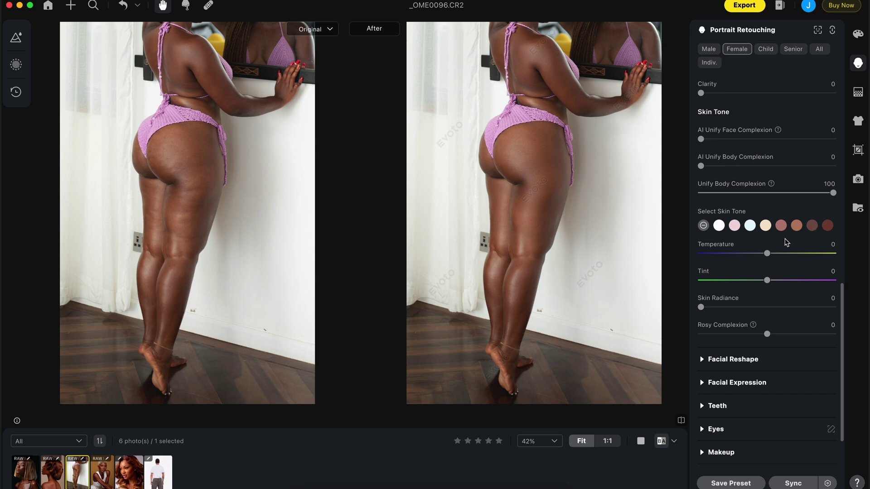
Open DBKK7200.jpg and turn on tattoo removal under the Body Refinement blemish options.
left_click(157, 475)
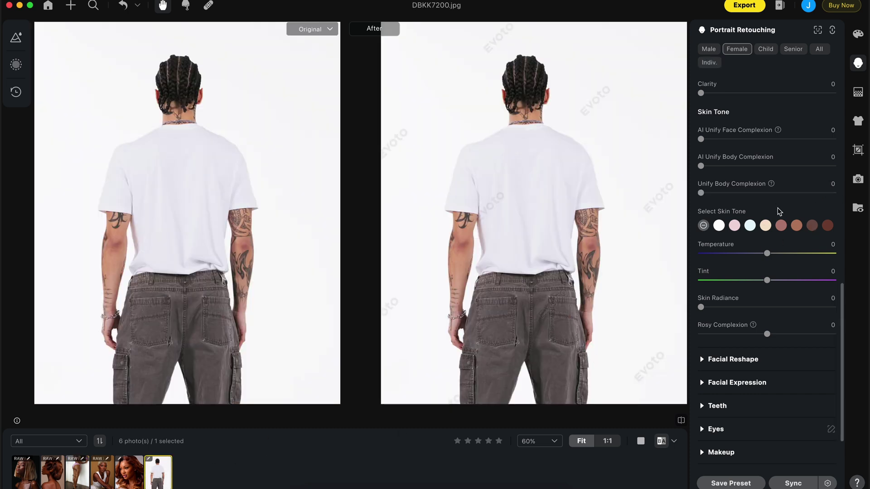
scroll(779, 211, "up", 10)
scroll(749, 270, "down", 2)
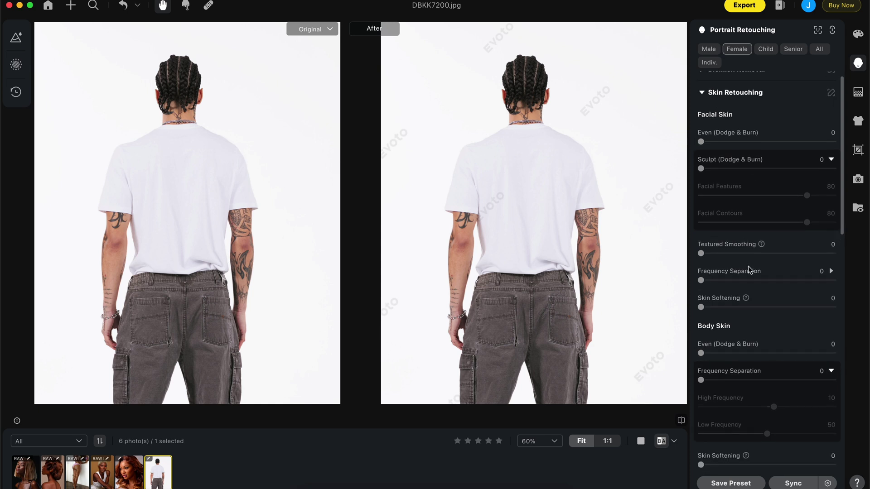
scroll(749, 269, "up", 1)
left_click(703, 109)
left_click(706, 82)
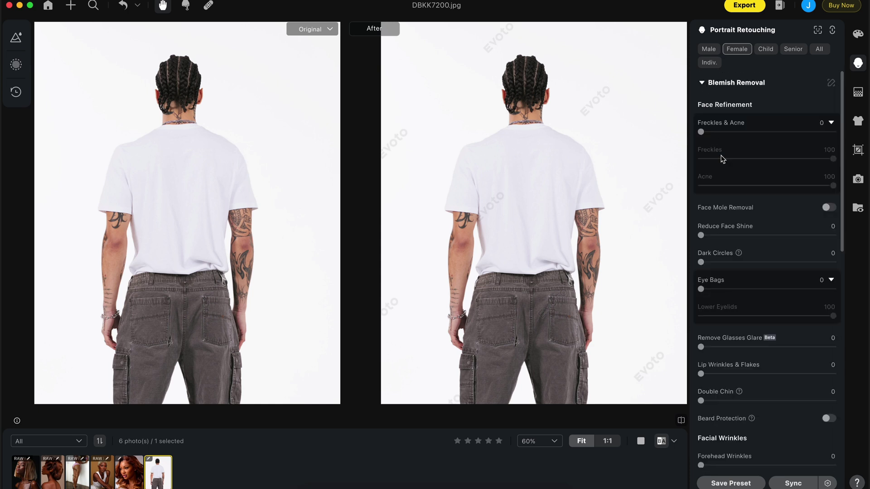
scroll(750, 339, "down", 5)
scroll(750, 339, "down", 10)
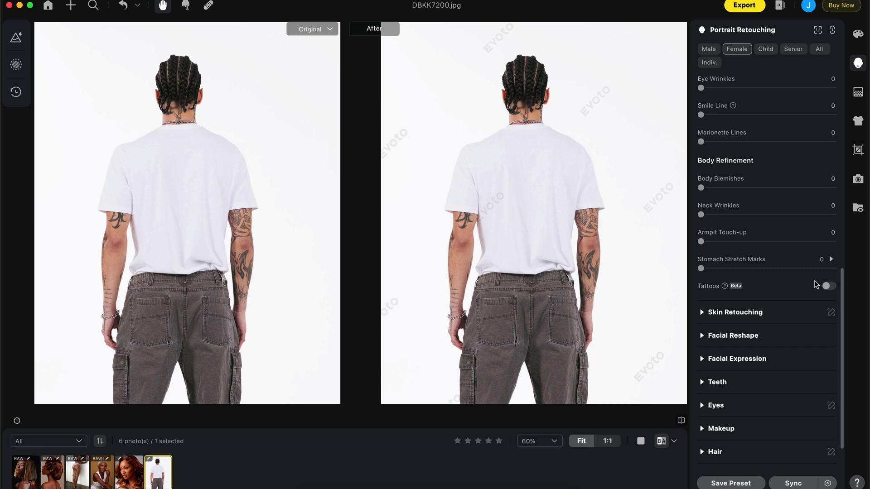
left_click(827, 287)
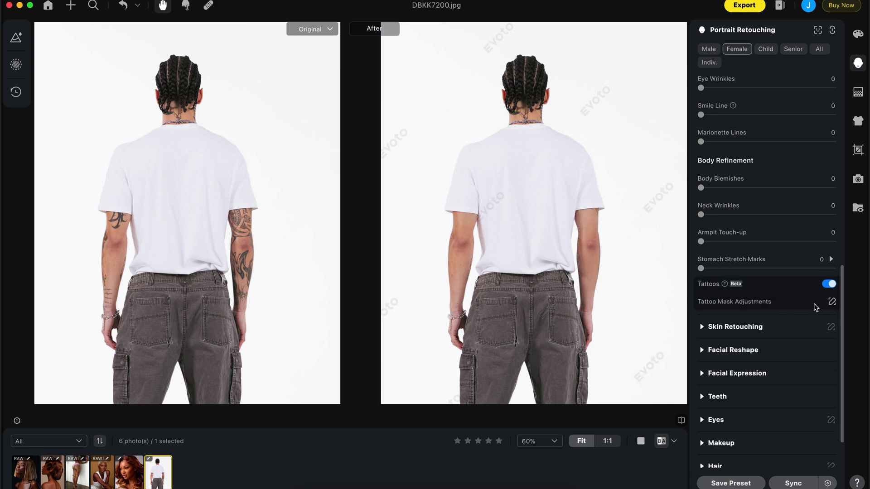
Open the tattoo mask adjustments and paint the missed tattoo edges below the sleeve of the heavily tattooed arm into the mask.
scroll(584, 215, "up", 2)
scroll(584, 215, "up", 5)
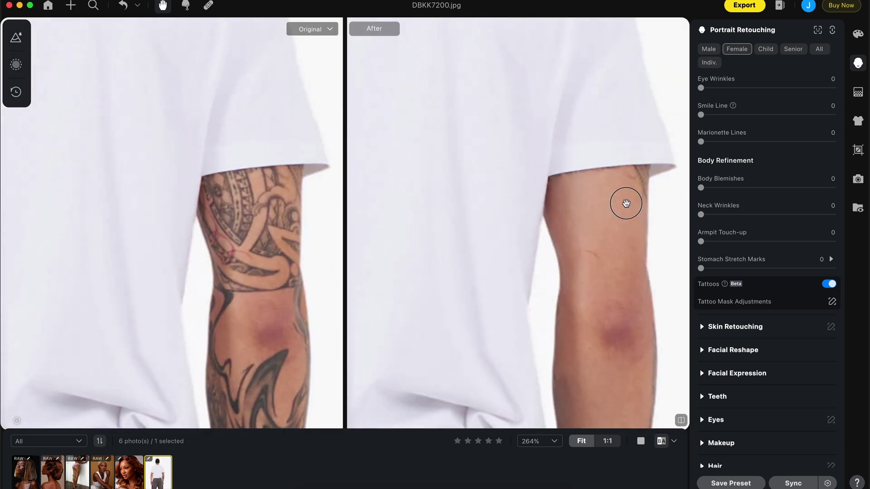
scroll(623, 202, "down", 5)
scroll(596, 255, "right", 3)
scroll(585, 236, "up", 3)
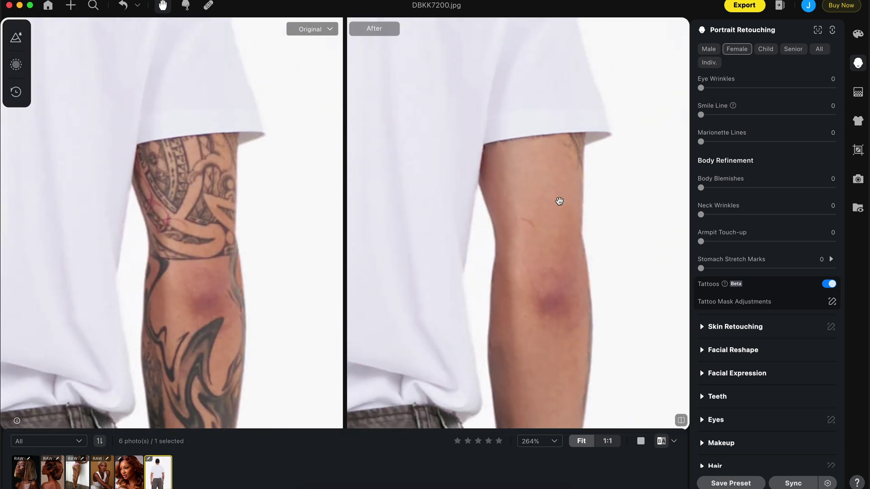
left_click(833, 302)
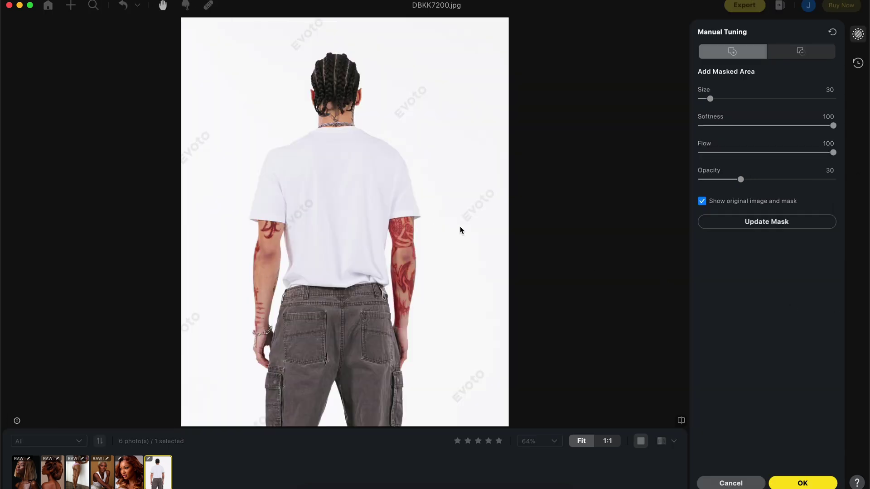
scroll(396, 223, "up", 5)
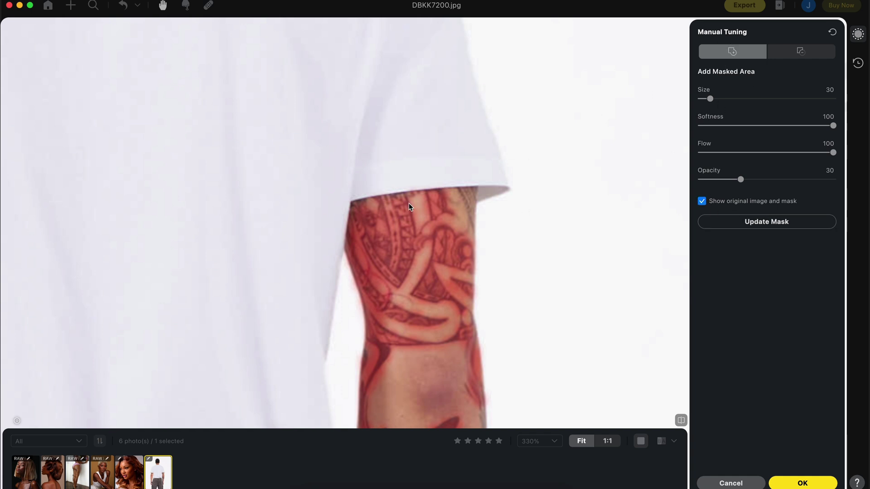
mouse_move(355, 208)
left_mouse_down()
mouse_move(461, 192)
mouse_move(470, 227)
mouse_move(451, 196)
mouse_move(473, 213)
left_mouse_up()
scroll(474, 190, "down", 5)
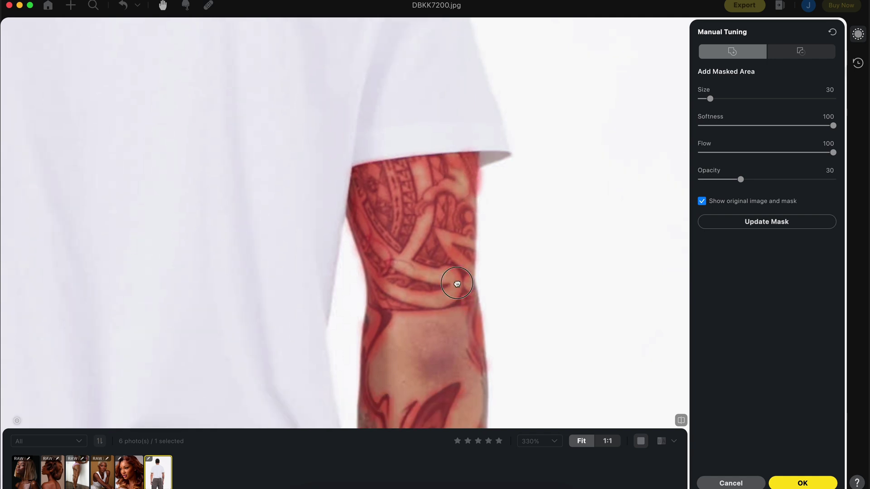
left_click_drag(467, 211, 468, 279)
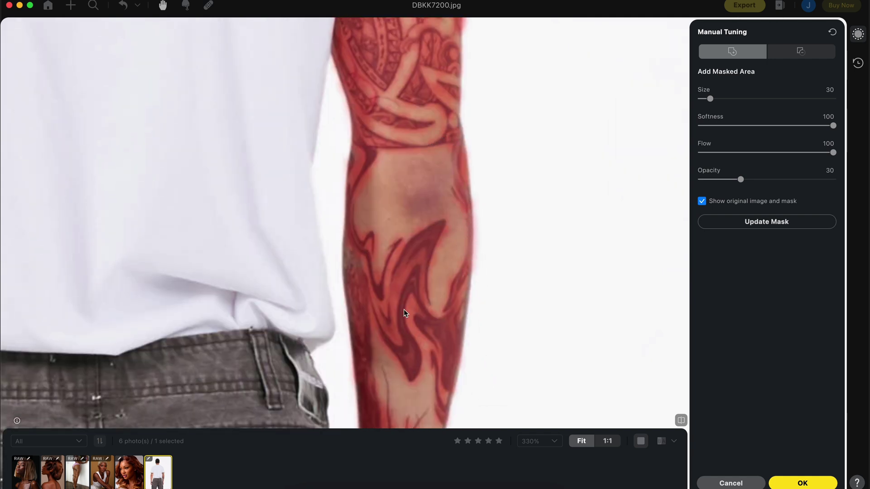
Add the uncovered tattoo areas on the same arm's forearm and near its wrist to the mask.
mouse_move(356, 256)
left_mouse_down()
mouse_move(346, 253)
mouse_move(363, 277)
left_mouse_up()
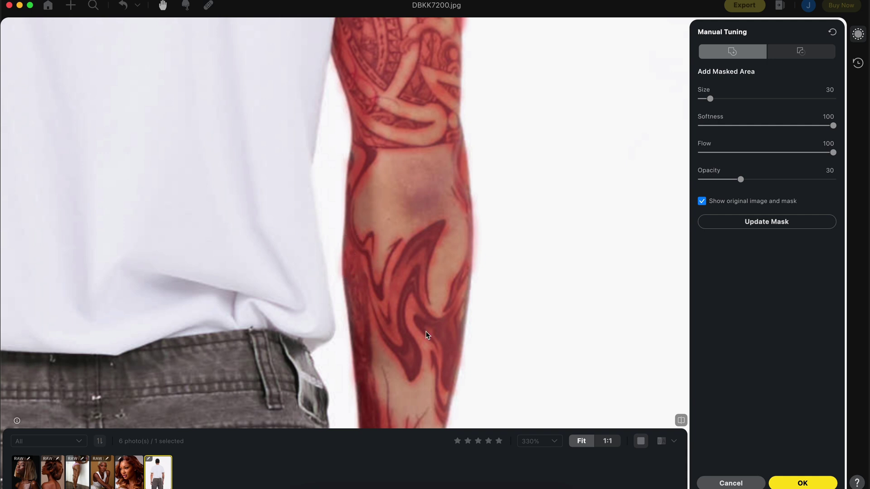
left_click_drag(428, 334, 510, 55)
scroll(498, 217, "left", 3)
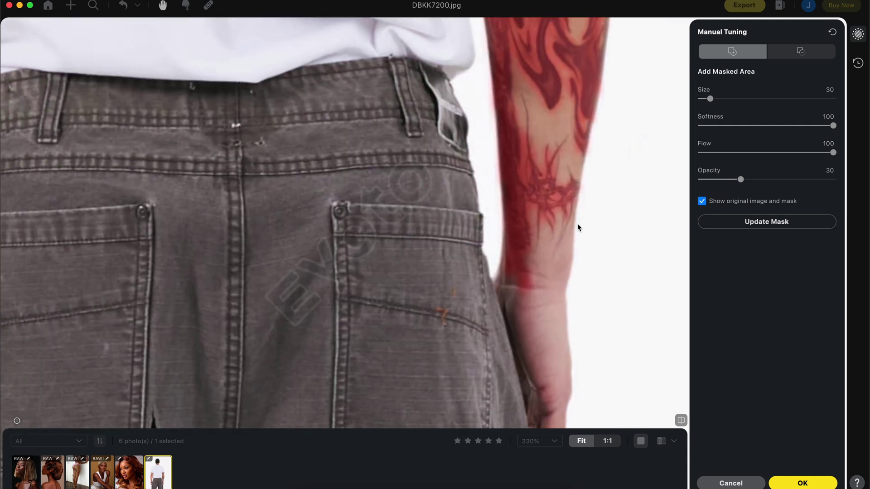
scroll(274, 169, "left", 2)
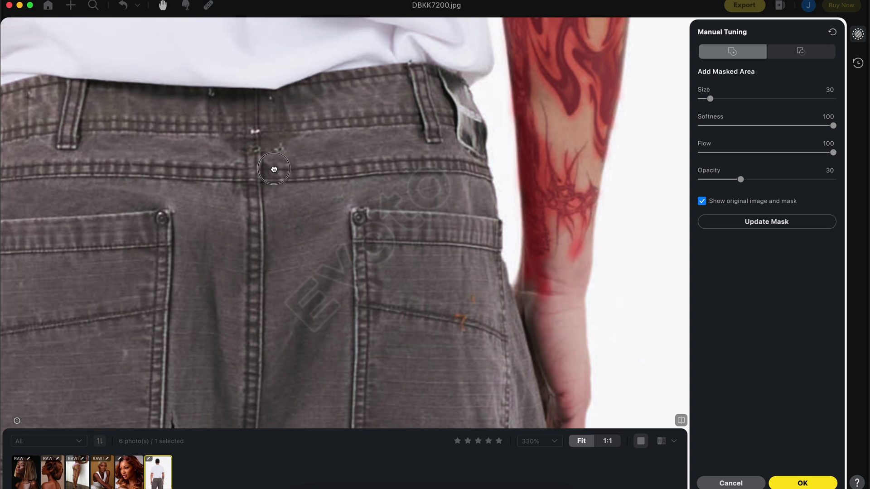
Add the missed tattoo marks along the other arm's forearm to the mask.
scroll(273, 169, "left", 15)
mouse_move(179, 310)
left_mouse_down()
mouse_move(214, 227)
mouse_move(243, 237)
mouse_move(241, 263)
mouse_move(243, 201)
mouse_move(256, 189)
mouse_move(256, 196)
mouse_move(267, 141)
left_mouse_up()
scroll(204, 268, "up", 6)
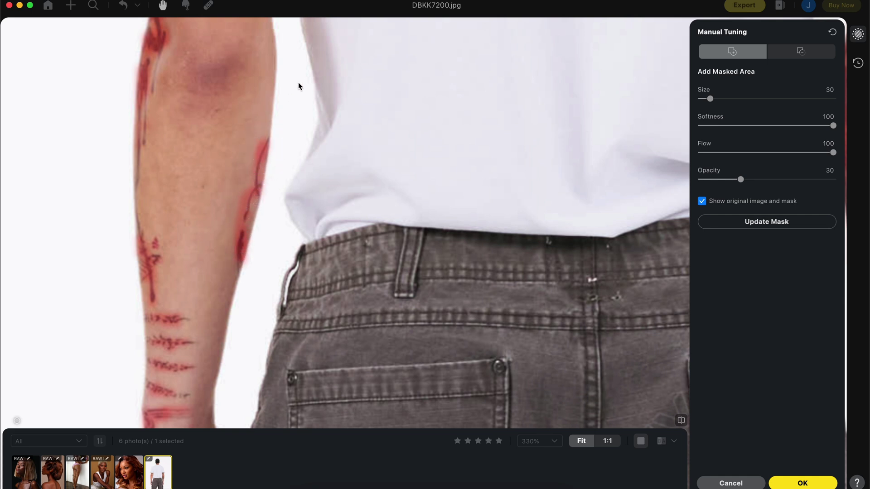
left_click_drag(297, 85, 314, 244)
mouse_move(183, 256)
left_mouse_down()
mouse_move(171, 266)
mouse_move(169, 331)
mouse_move(167, 309)
left_mouse_up()
Paint the tattoo on the side of the neck into the mask and apply the mask adjustments.
scroll(297, 122, "up", 15)
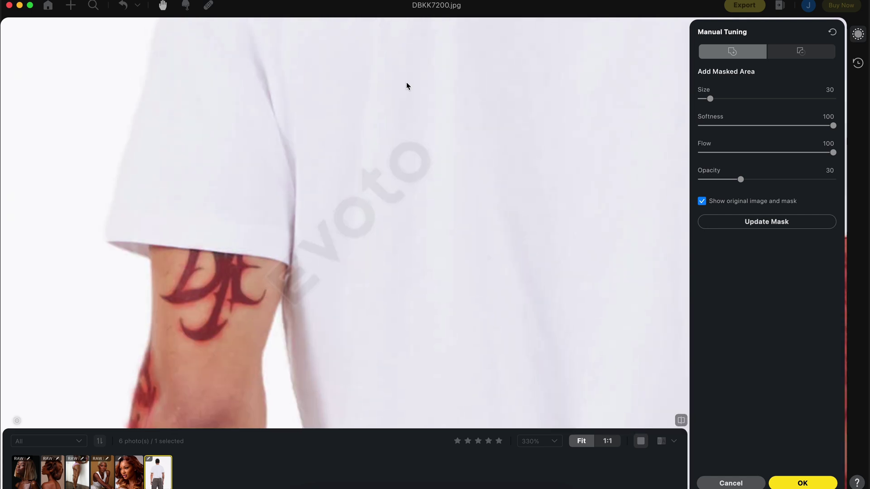
mouse_move(291, 141)
left_mouse_down()
mouse_move(300, 175)
mouse_move(320, 199)
mouse_move(338, 165)
mouse_move(333, 150)
mouse_move(318, 202)
mouse_move(320, 227)
mouse_move(348, 226)
mouse_move(335, 203)
left_mouse_up()
mouse_move(423, 128)
left_mouse_down()
mouse_move(407, 174)
mouse_move(414, 203)
mouse_move(417, 136)
mouse_move(417, 209)
mouse_move(407, 173)
left_mouse_up()
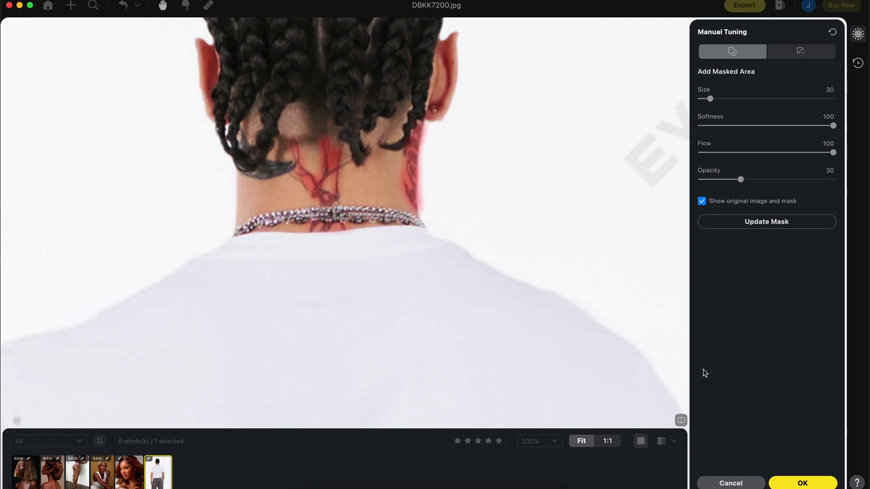
left_click(803, 483)
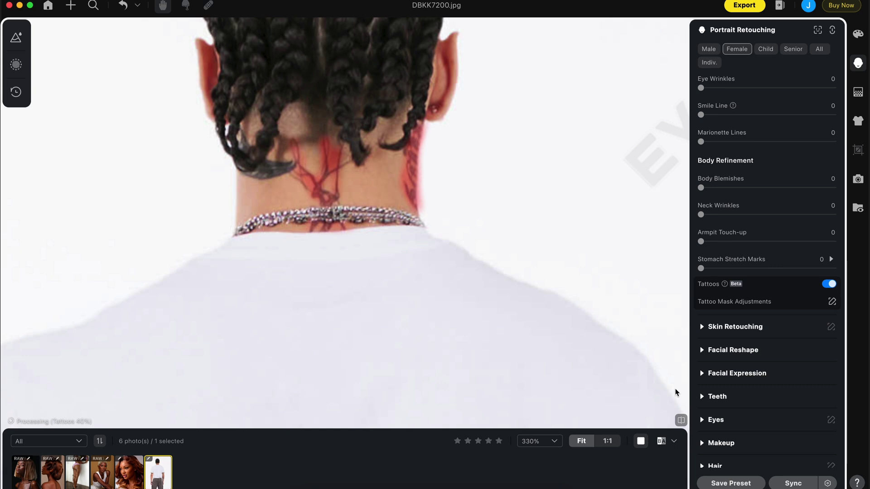
Compare the neck and both arms with the original to examine the updated tattoo removal.
scroll(519, 165, "up", 5)
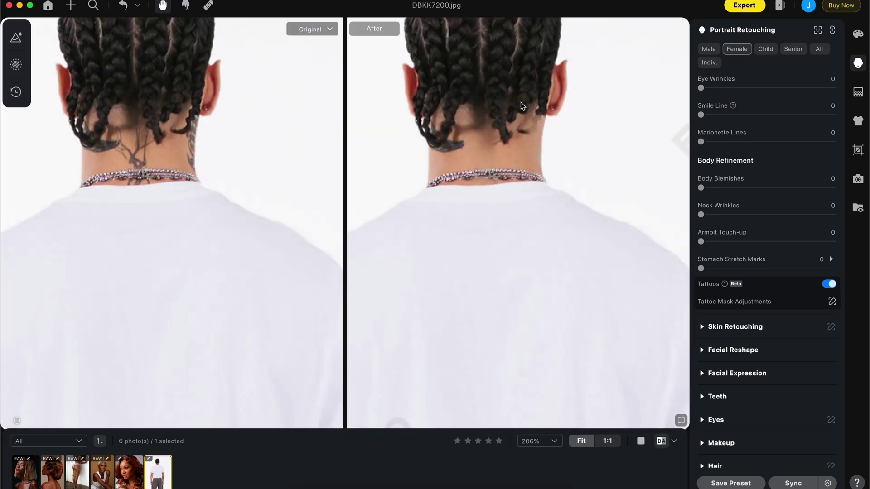
scroll(519, 181, "down", 5)
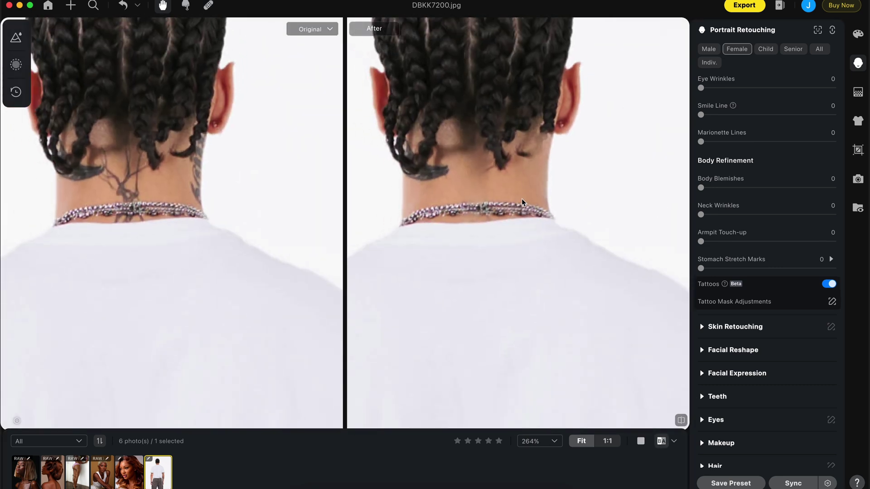
scroll(445, 233, "up", 5)
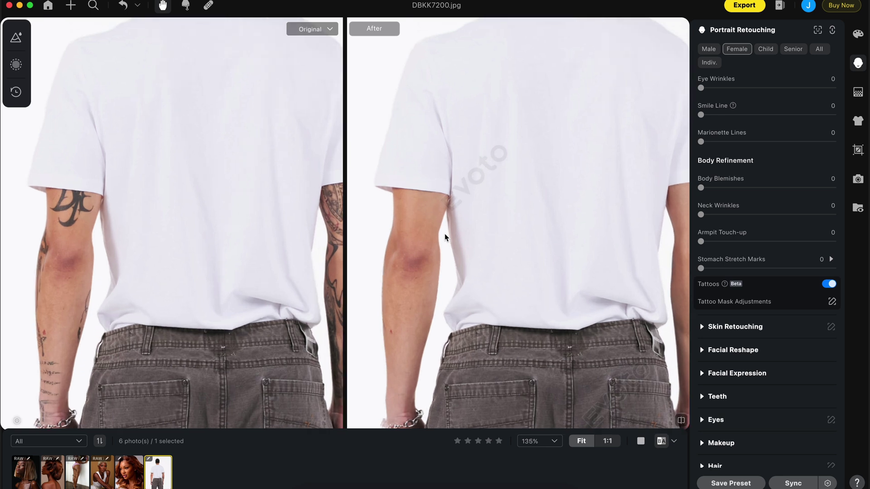
scroll(445, 233, "down", 5)
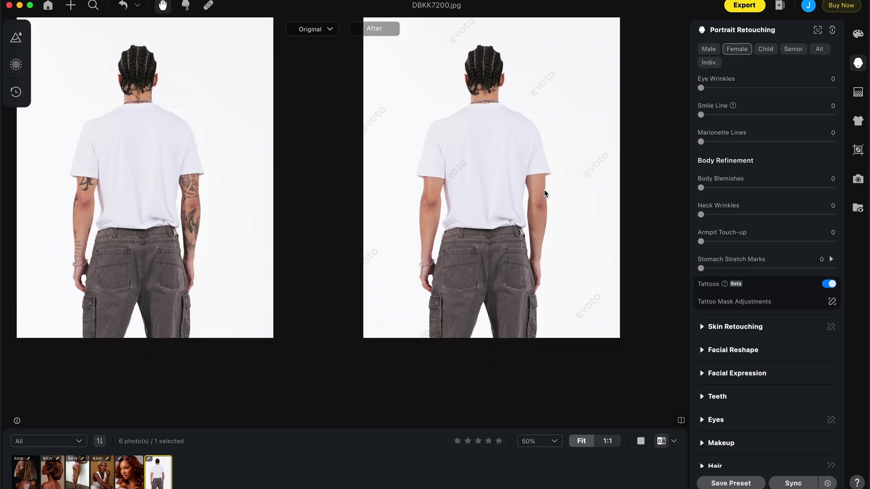
scroll(545, 190, "up", 5)
scroll(526, 216, "down", 5)
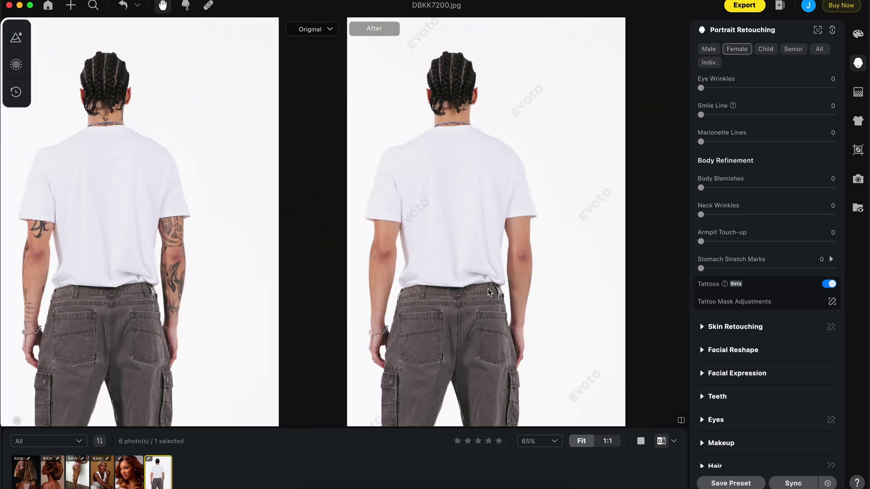
left_click(457, 229)
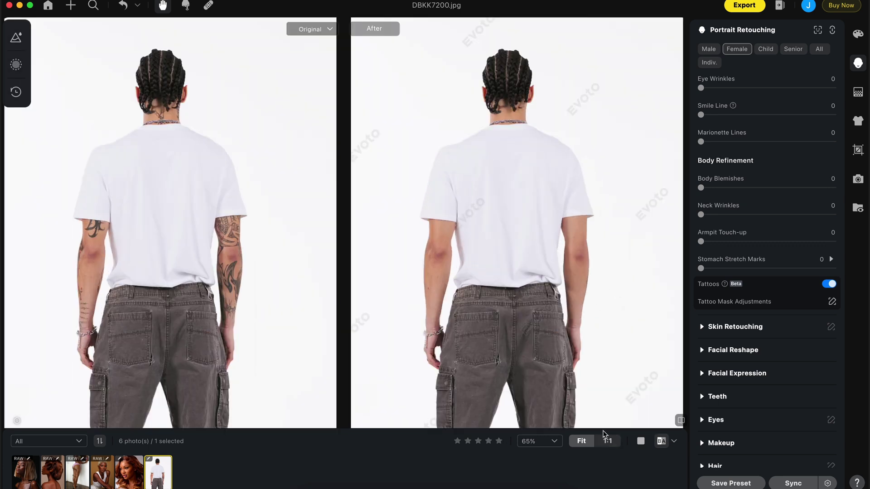
Switch to the single-image view and review the retouched photos from TJDR9558.CR2 through DBKK7200.jpg.
left_click(641, 440)
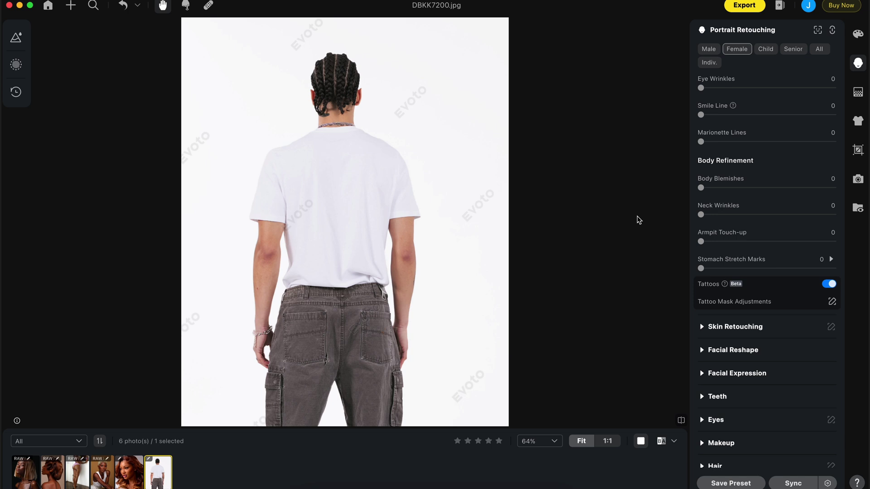
left_click(25, 473)
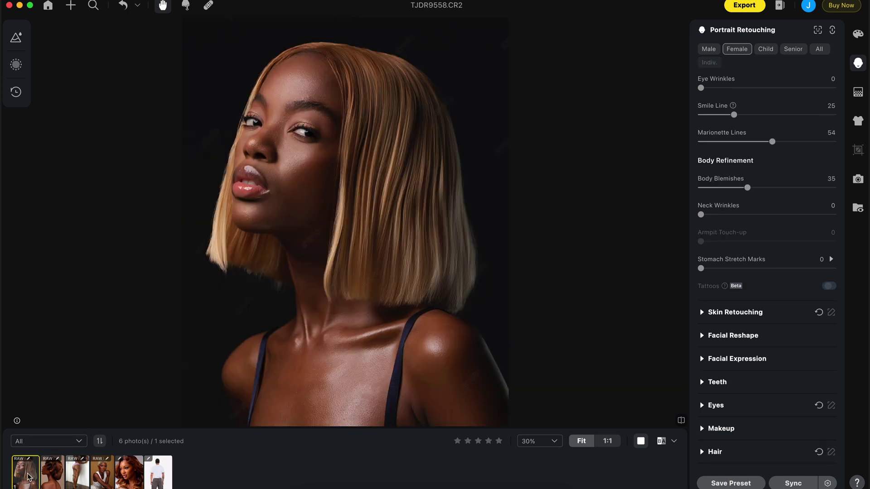
left_click(52, 474)
left_click(81, 476)
left_click(102, 475)
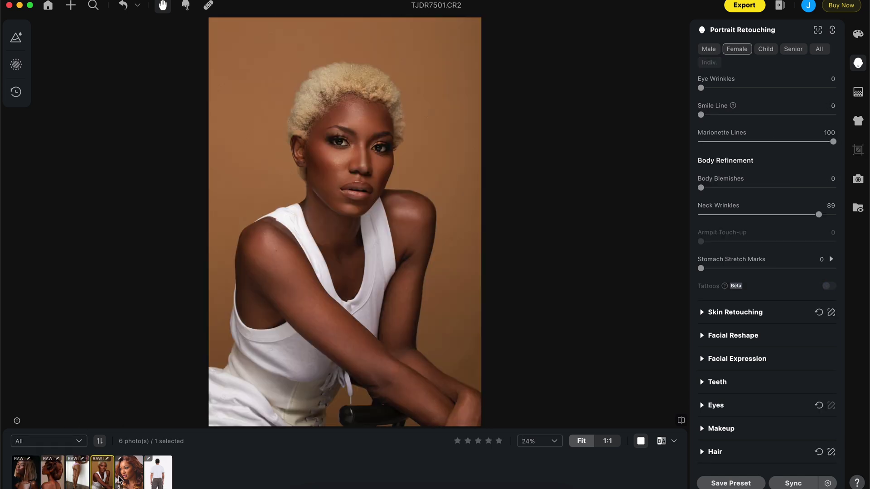
left_click(128, 475)
left_click(152, 478)
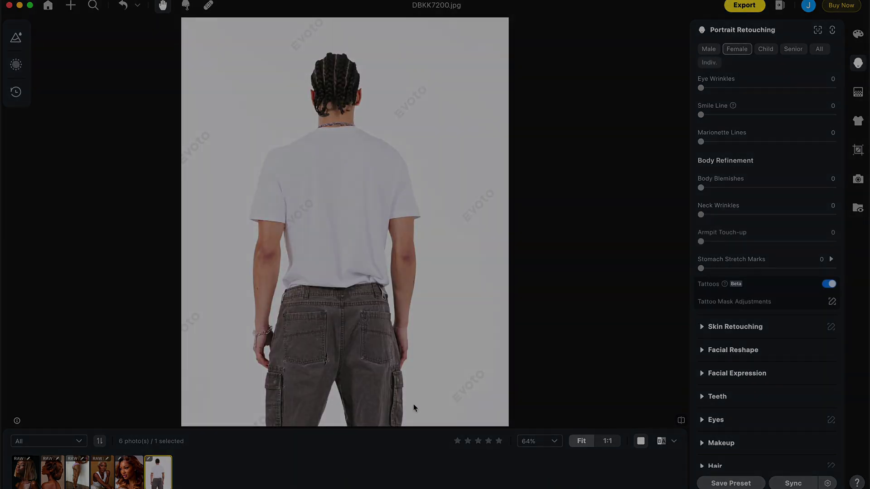